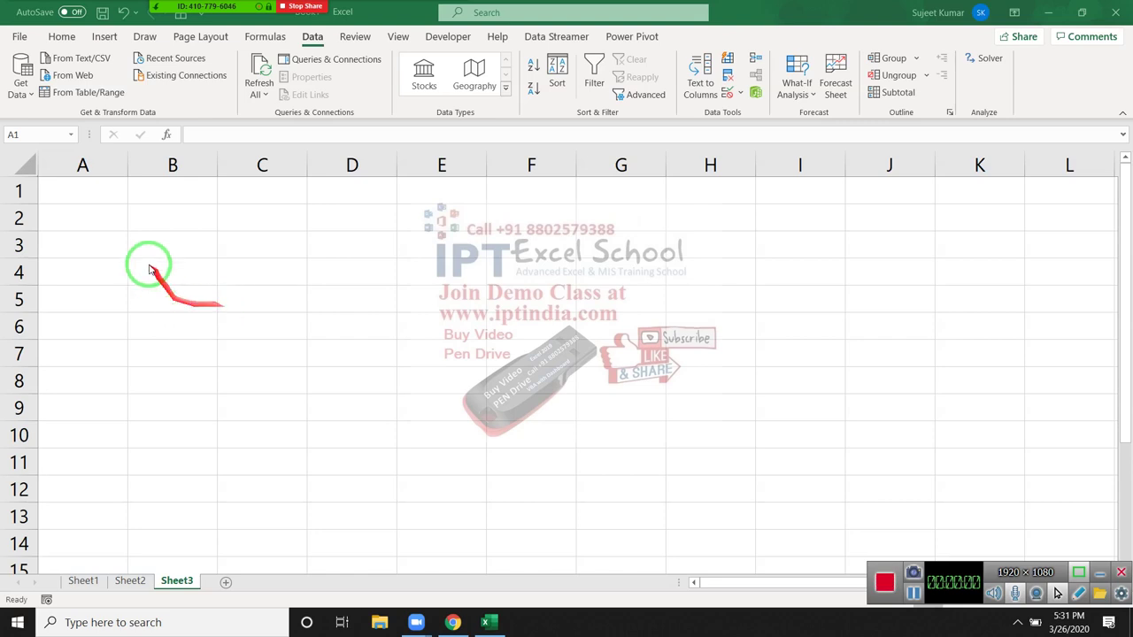
Step: Clear a trial 1246 from A2 and head column A with Amt in A1
click(110, 226)
text(12)
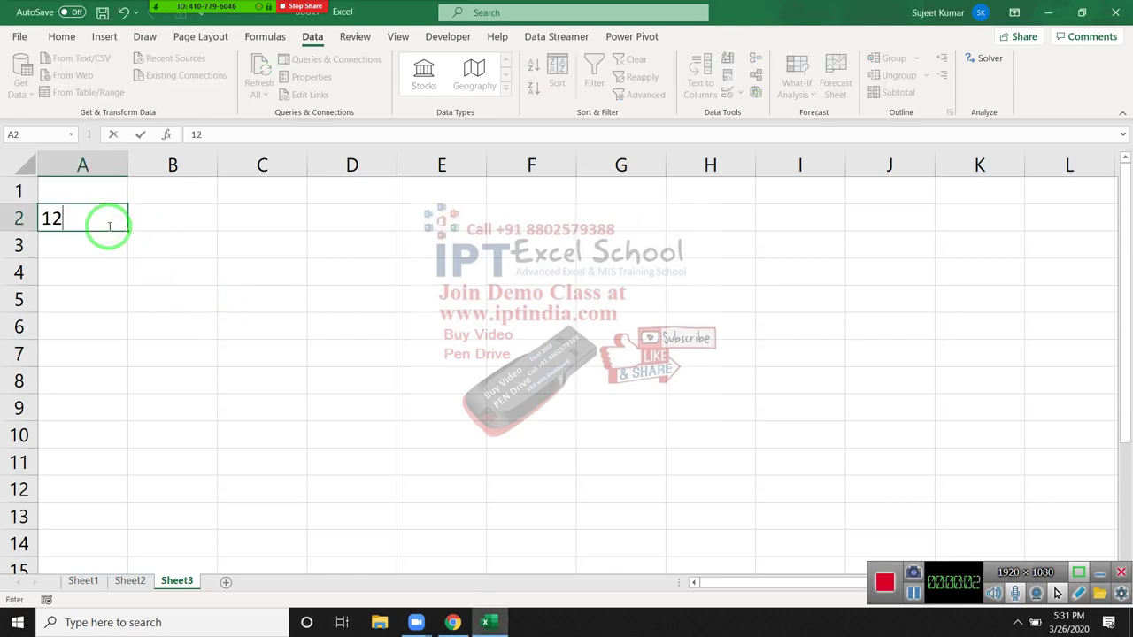
text(46)
key(Return)
click(108, 223)
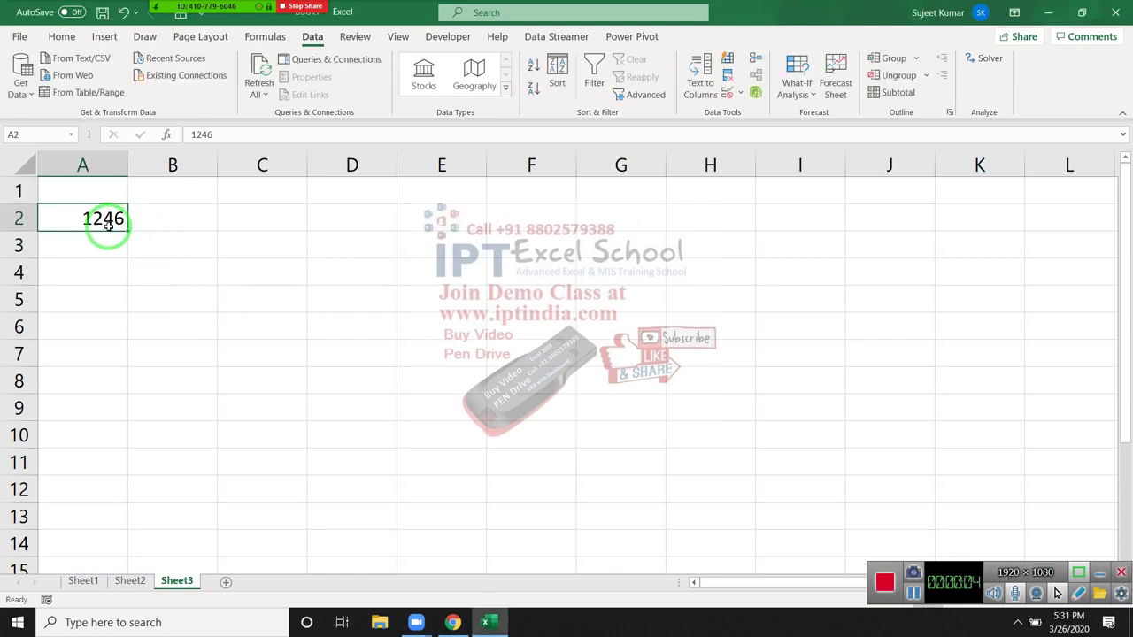
key(Delete)
key(Up)
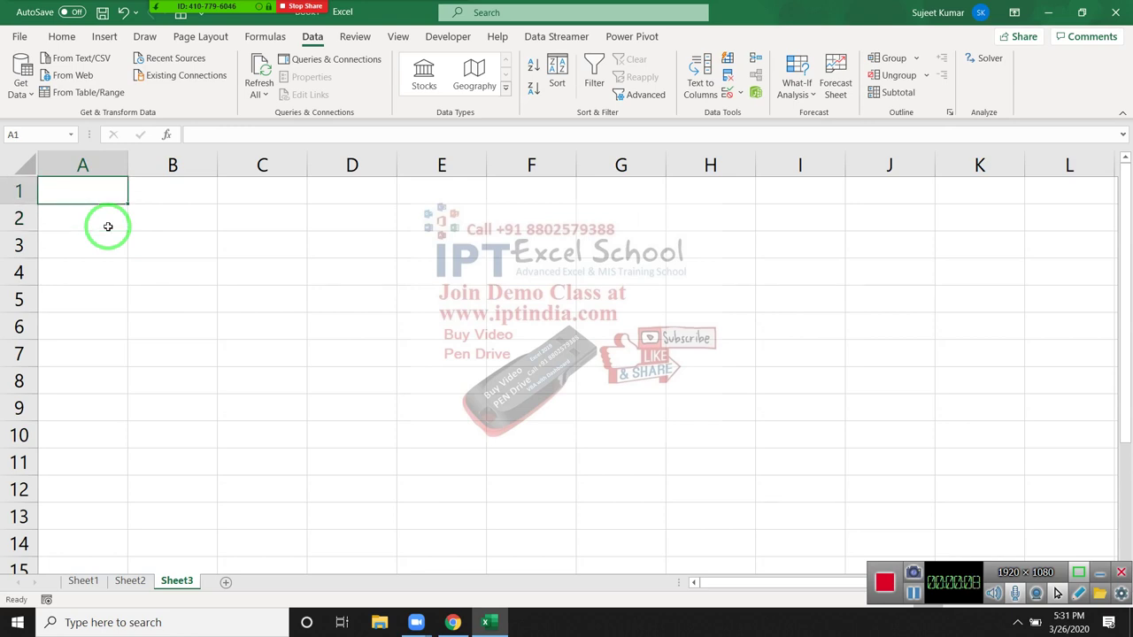
text(A)
key(BackSpace)
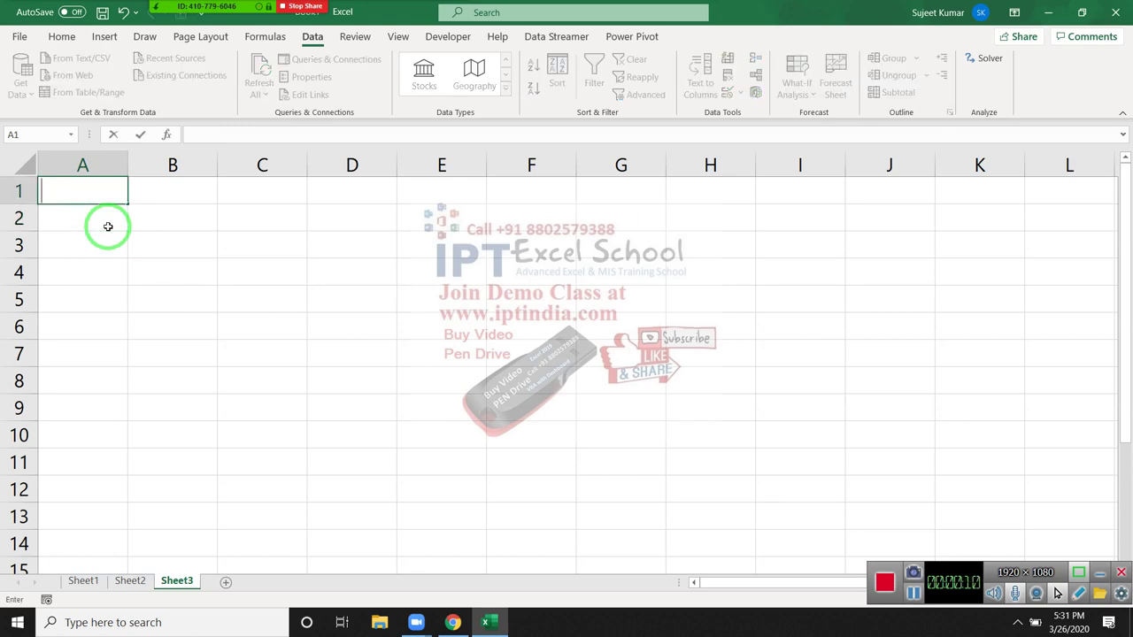
text(AMt)
key(Return)
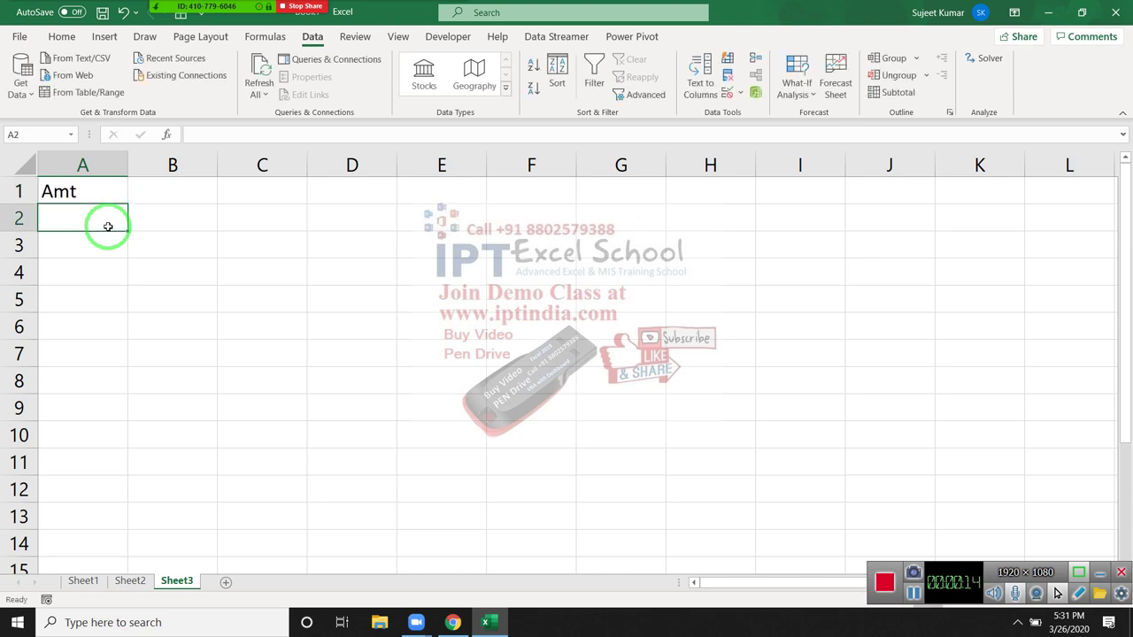
Step: Enter MRP 1500 in A2 and the formula =A2+20 in B2, which returns #VALUE!
text(MRP 15)
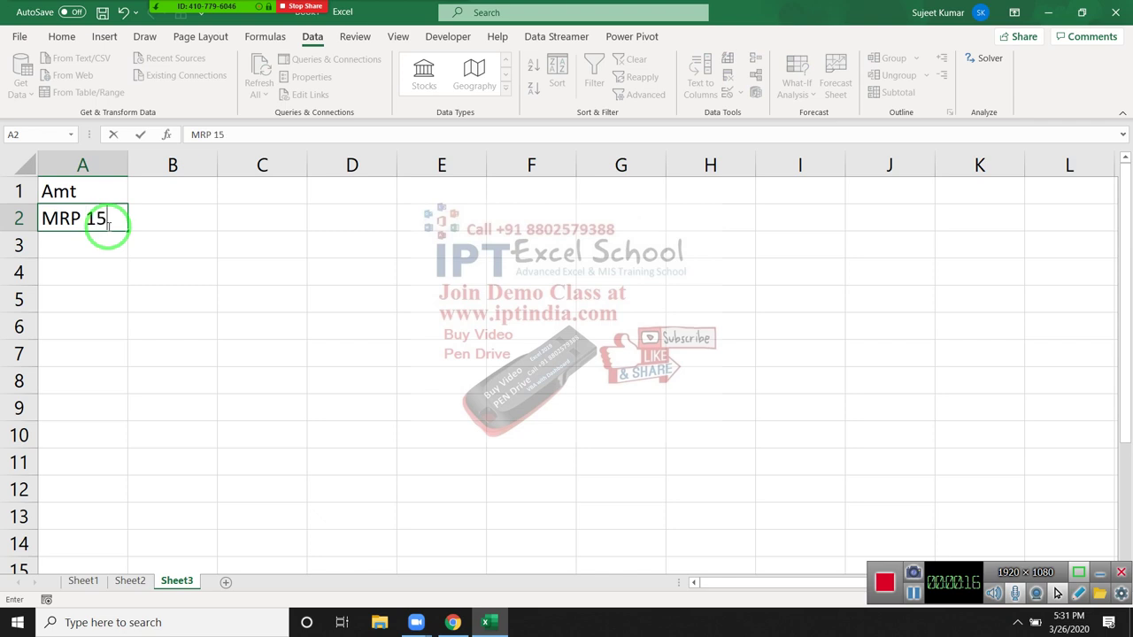
text(00)
key(Return)
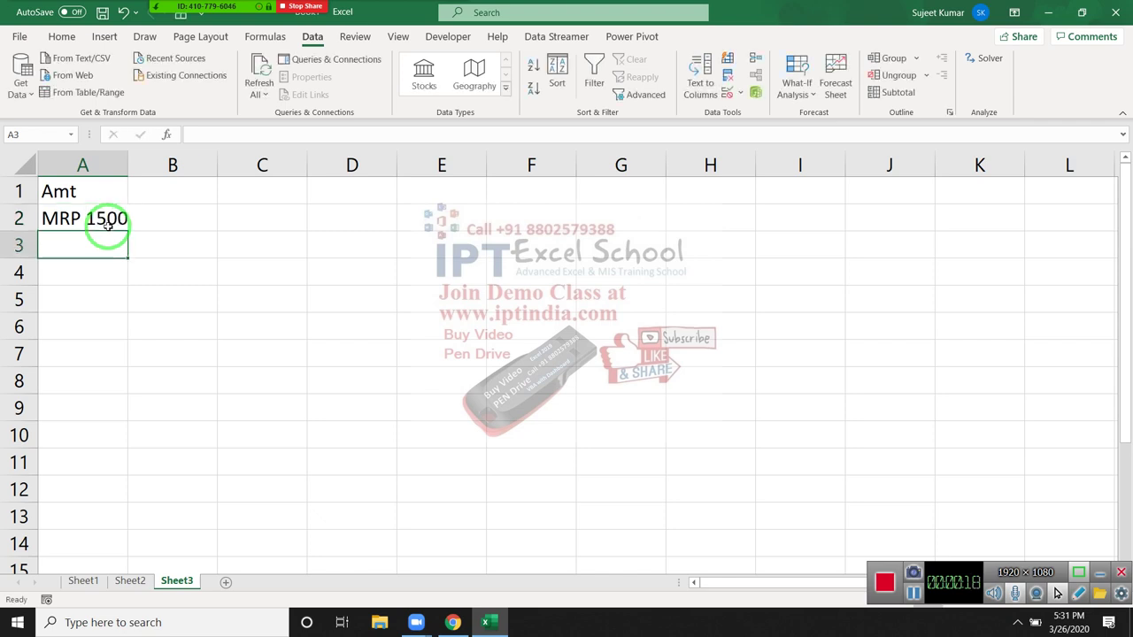
click(107, 224)
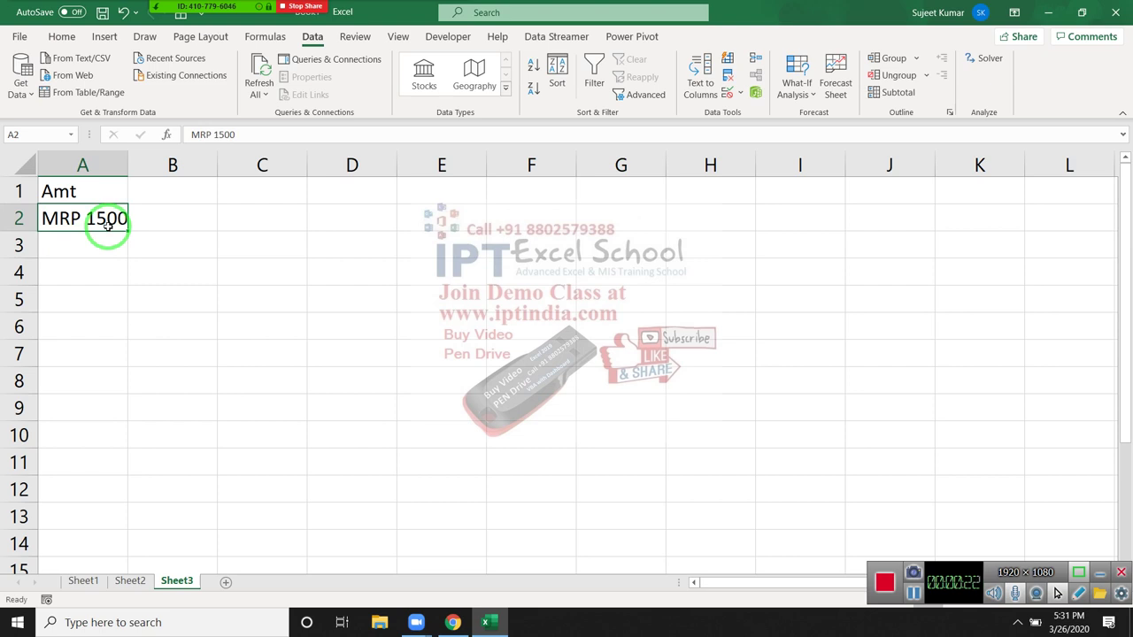
key(Right)
text(=)
click(107, 223)
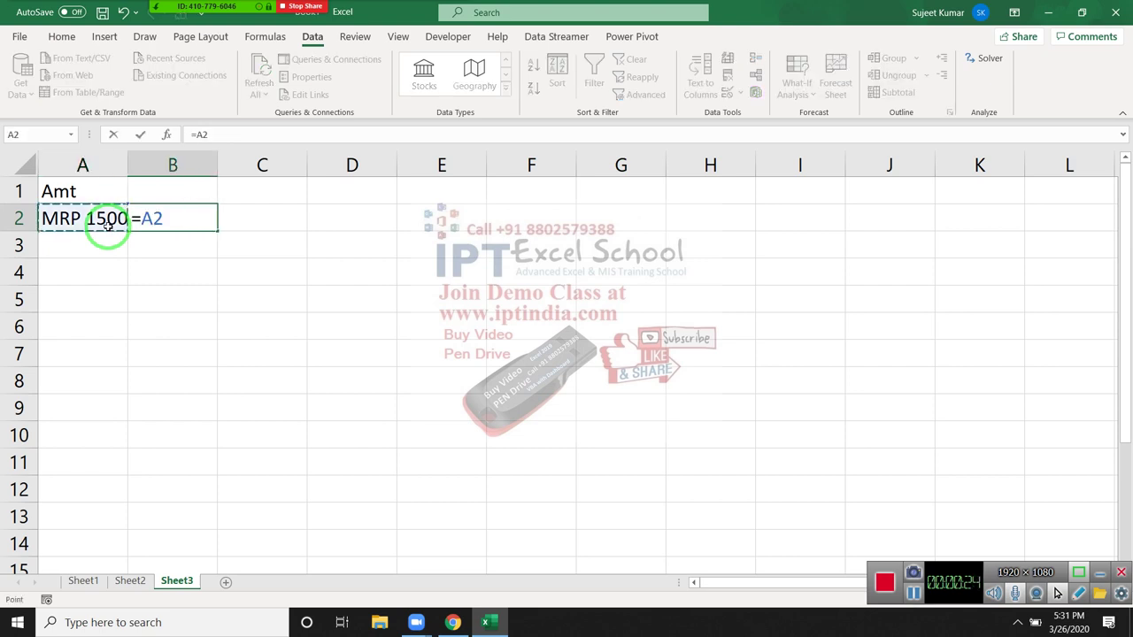
text(+20)
key(Return)
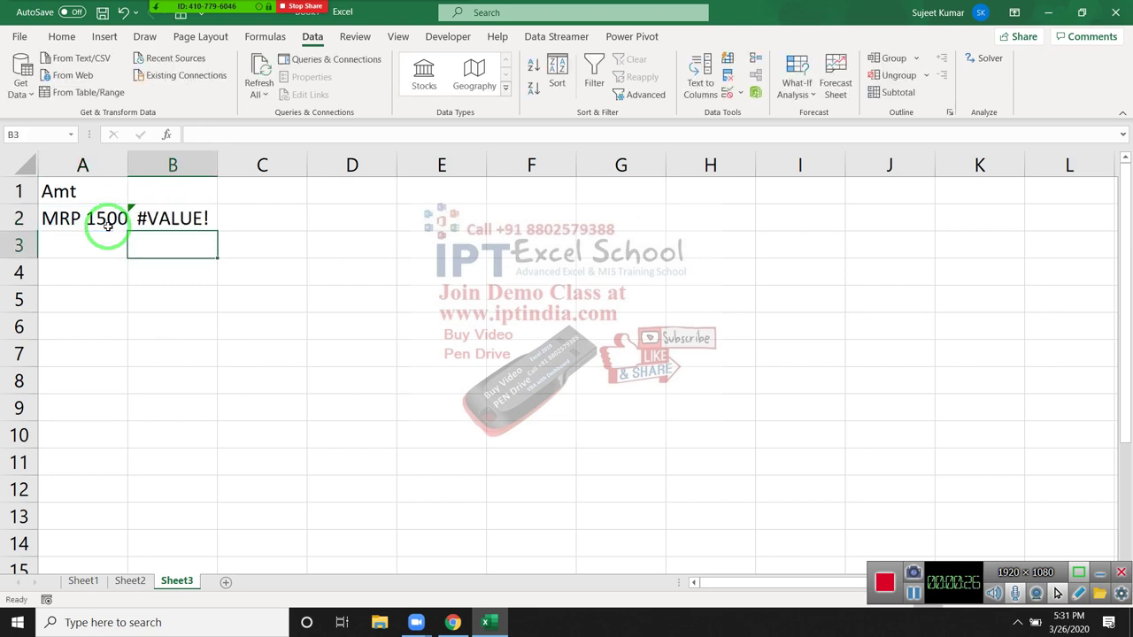
key(Up)
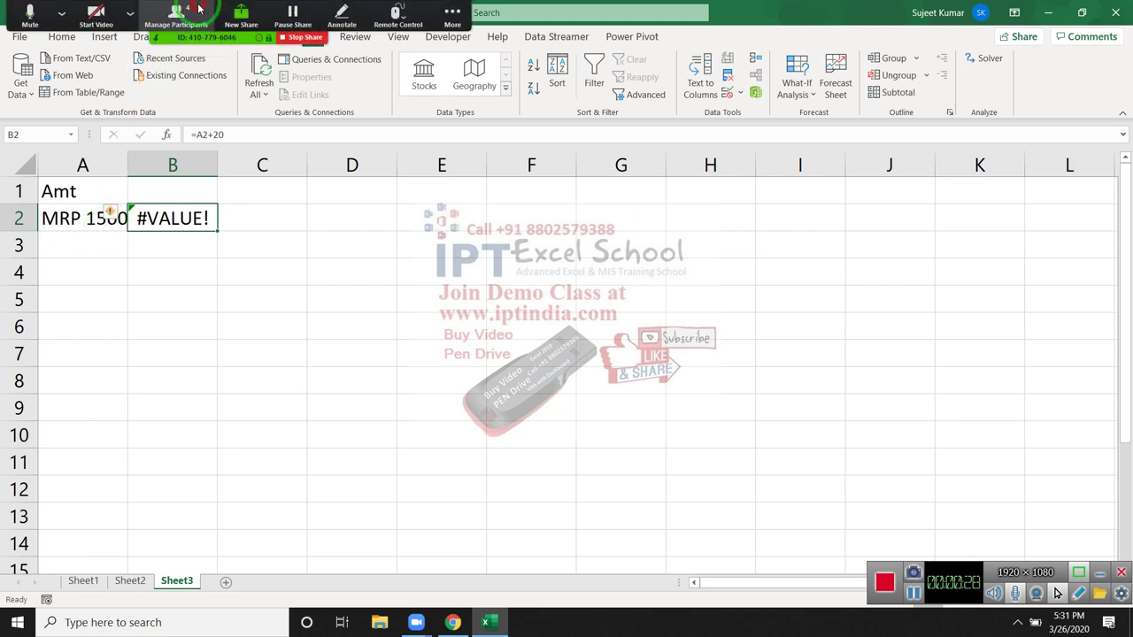
Step: Mute one participant from the Zoom participants list, then close the list
click(198, 9)
mouse_move(363, 237)
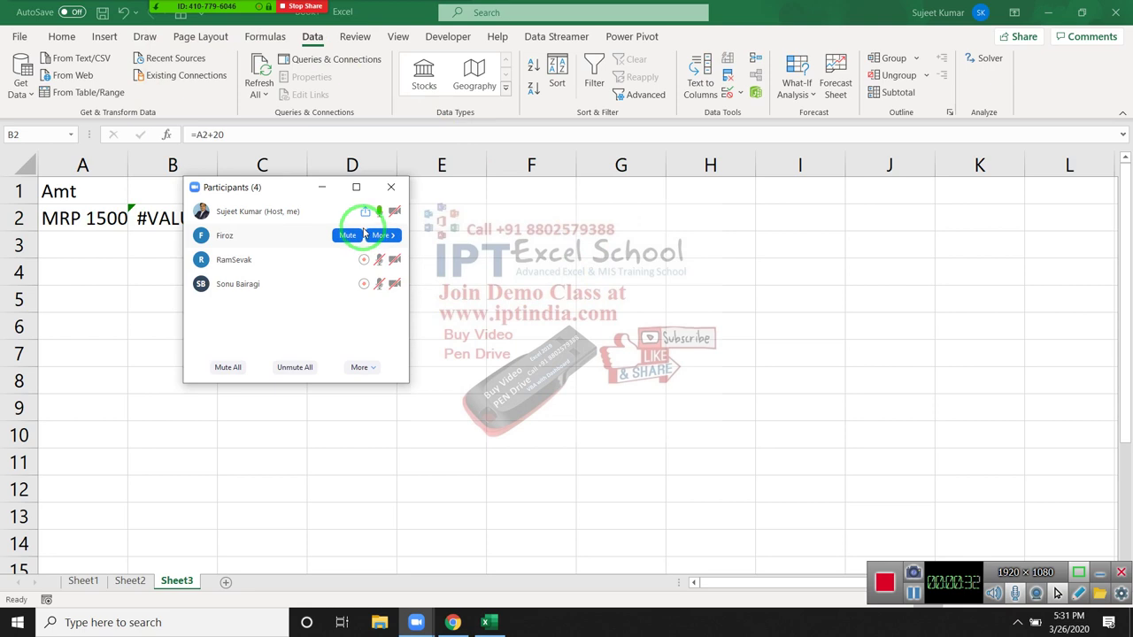
click(351, 240)
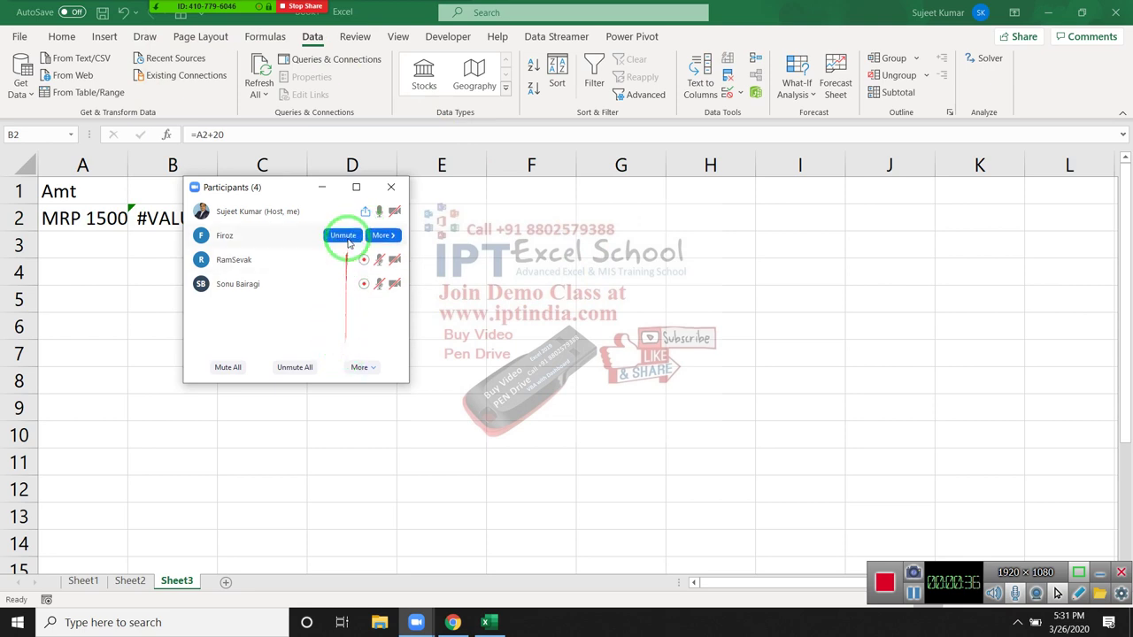
click(390, 186)
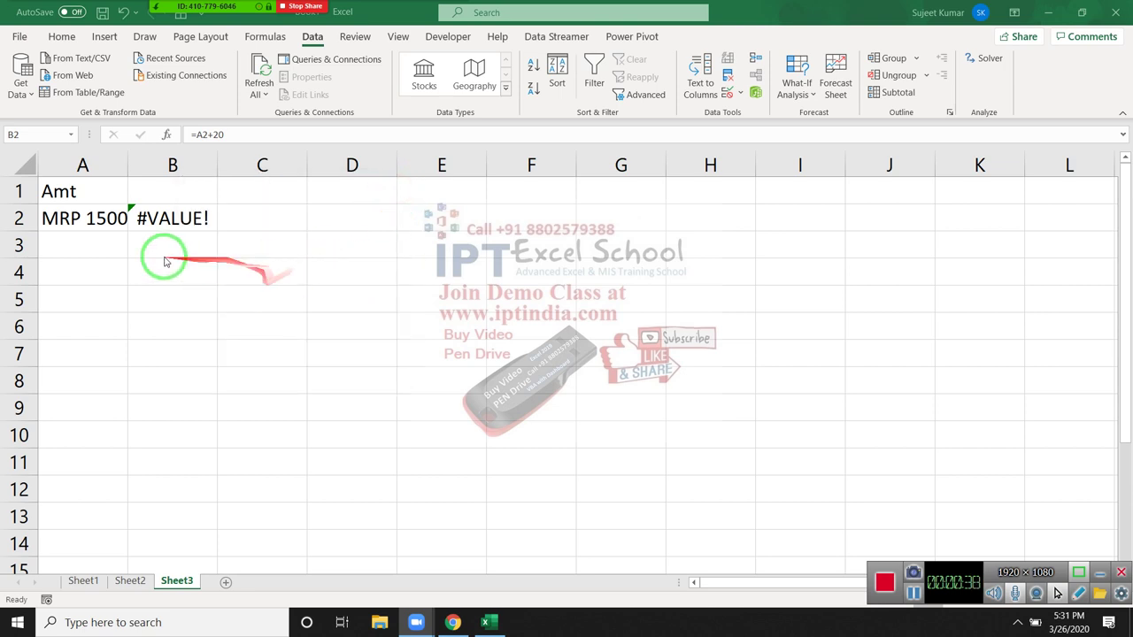
Step: Replace A2 with the plain number 1500 so B2 calculates 1520
click(62, 226)
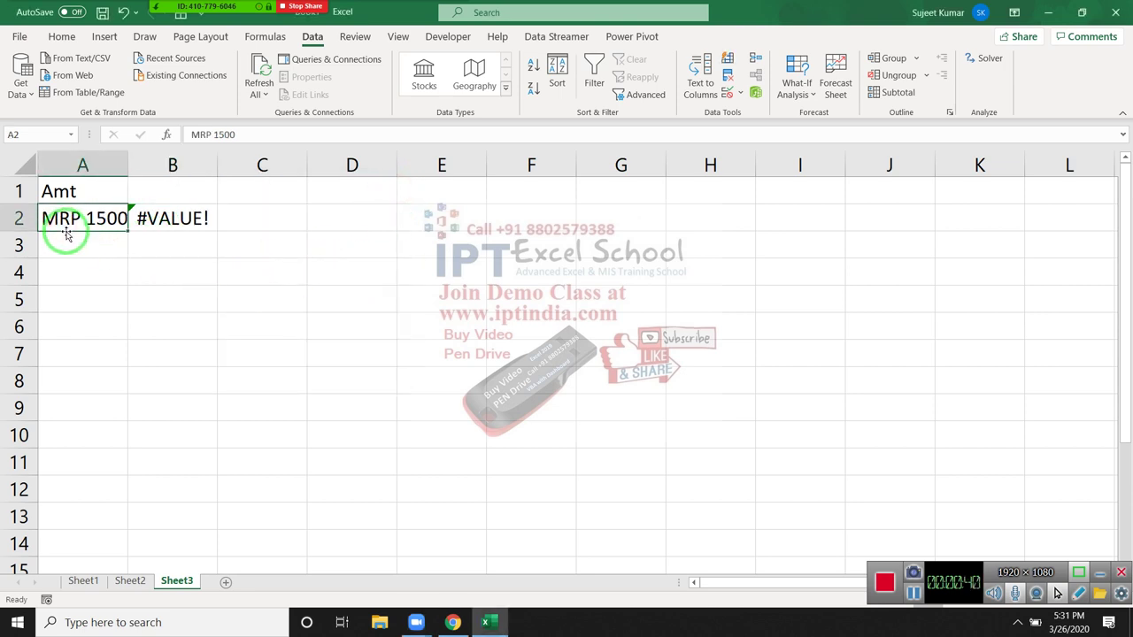
text(1500)
key(Return)
key(Up)
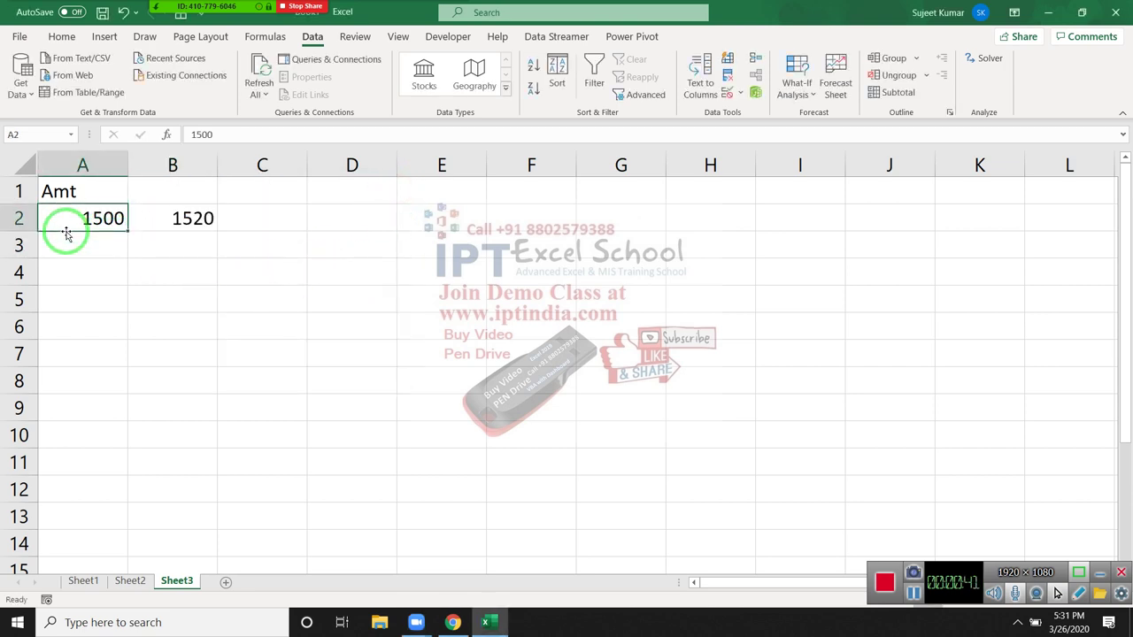
key(Right)
Step: Check B2's =A2+20 formula unchanged, then select A2:A6
key(F2)
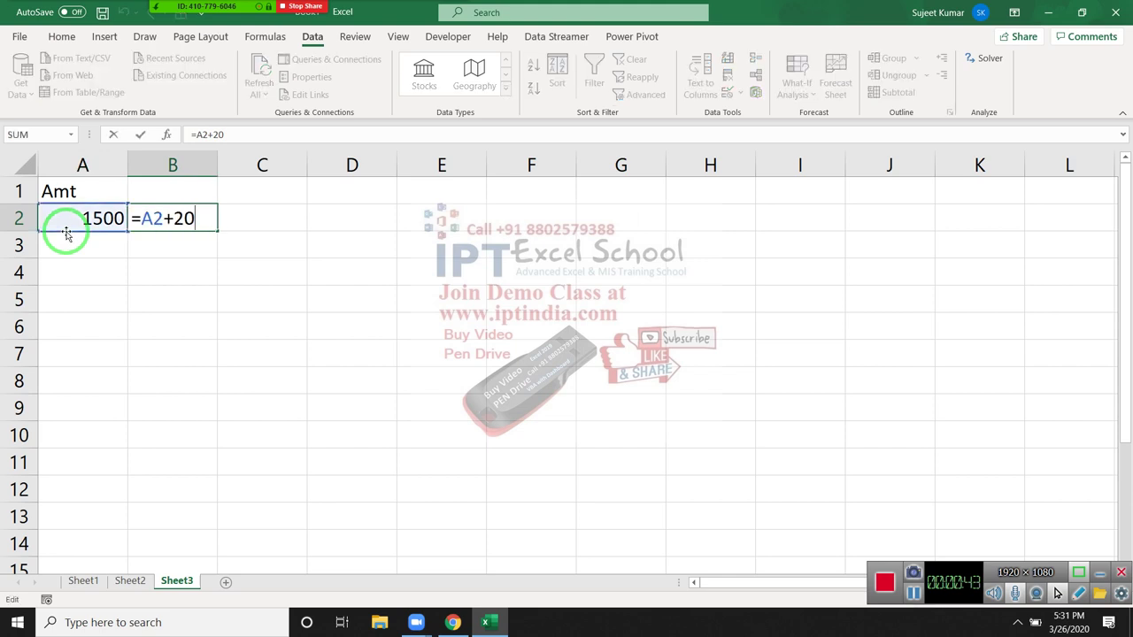
key(Escape)
key(Left)
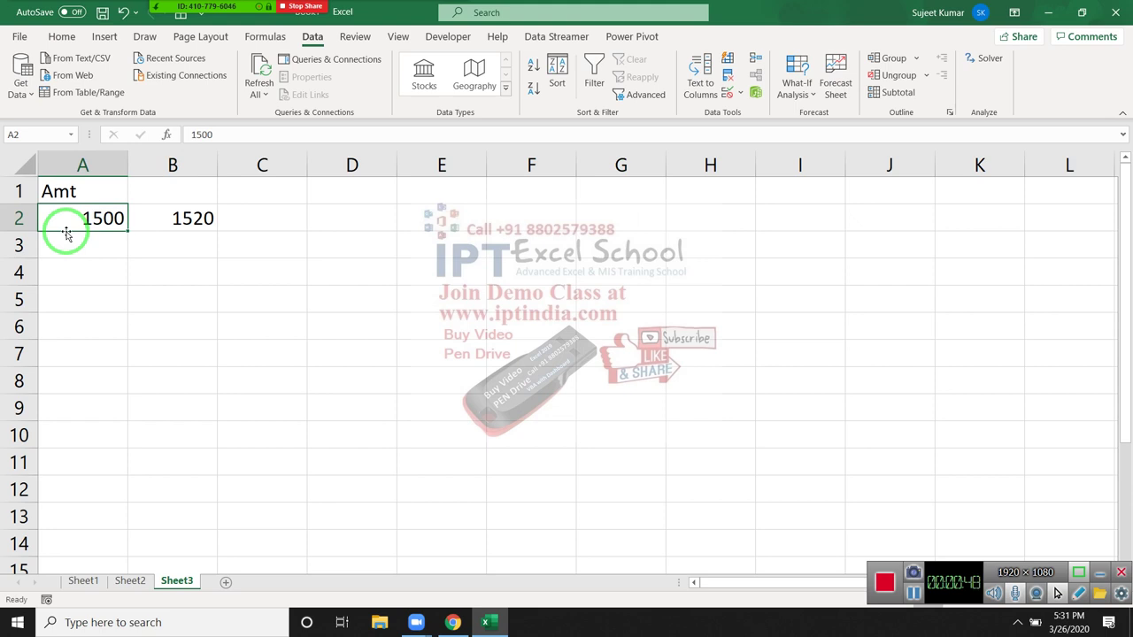
shift+click(88, 316)
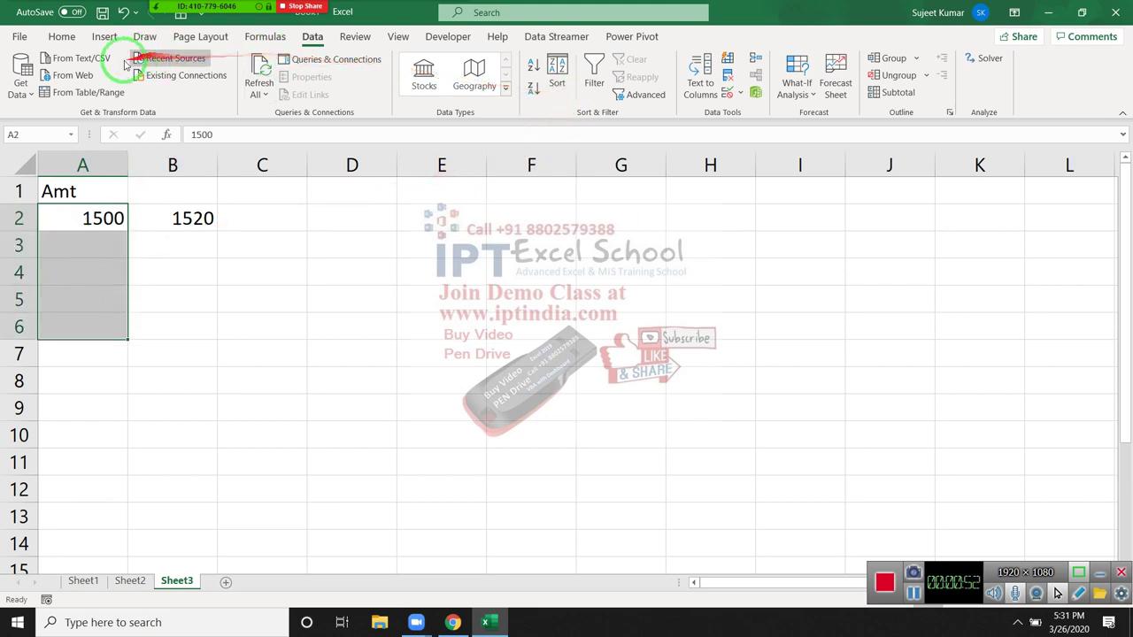
Step: Open Format Cells for A2:A6 at the Custom number category
click(62, 36)
click(593, 112)
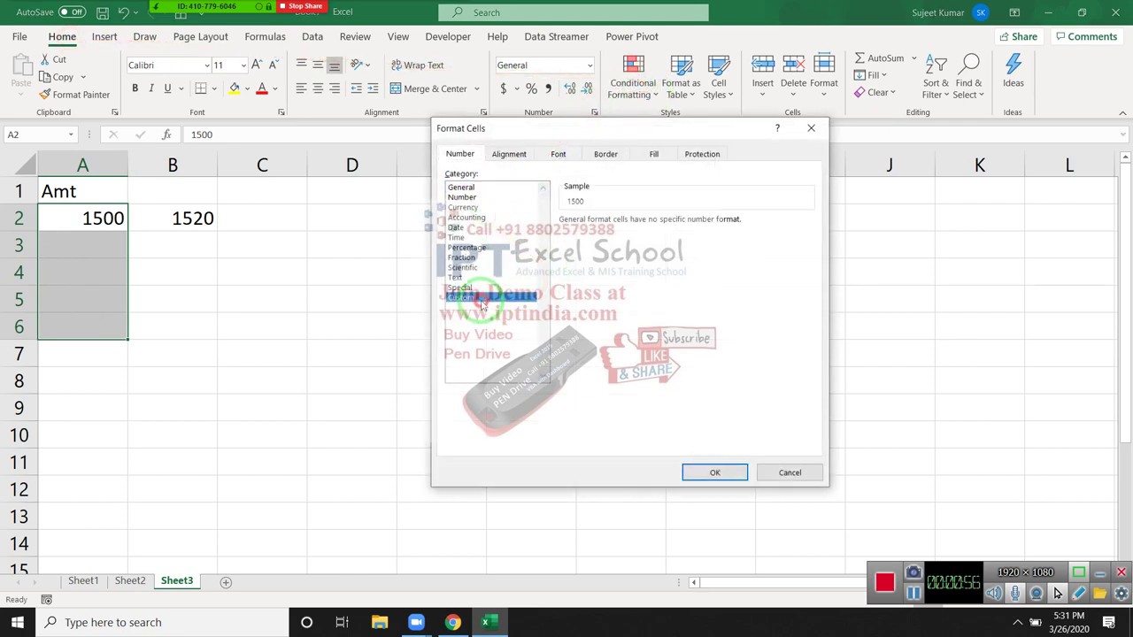
click(462, 297)
right_click(91, 266)
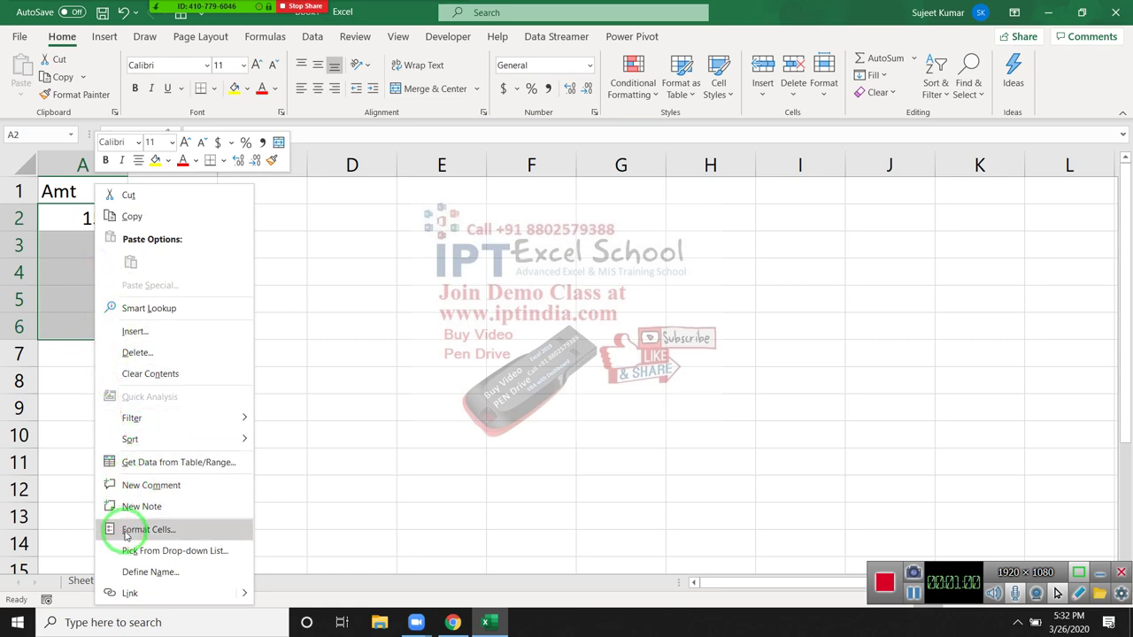
click(124, 529)
drag(152, 248, 564, 201)
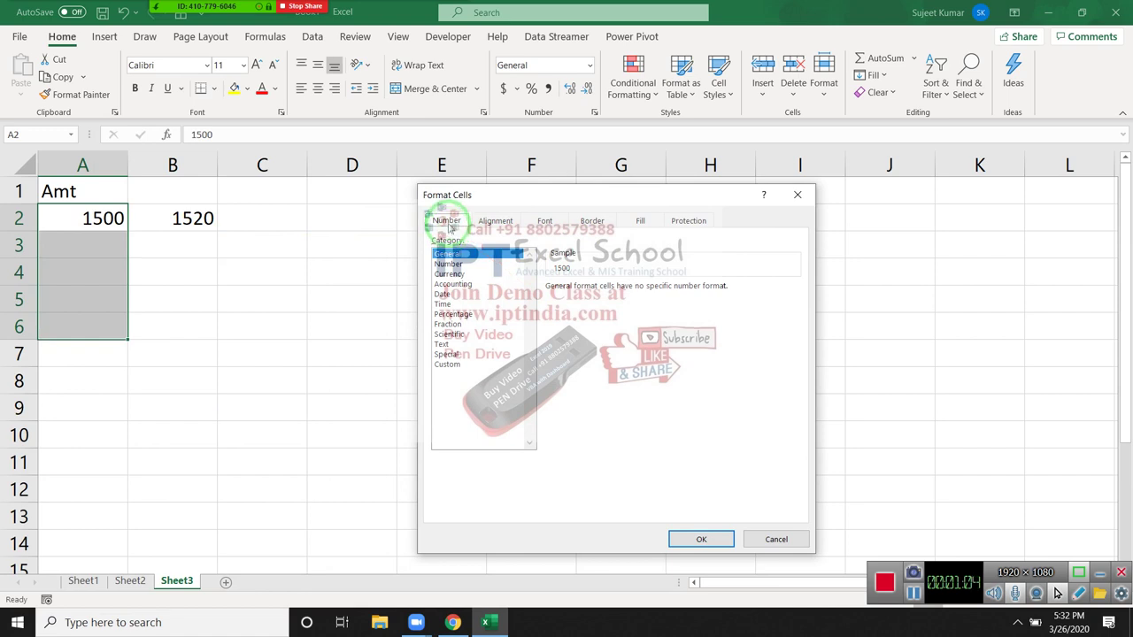
click(447, 364)
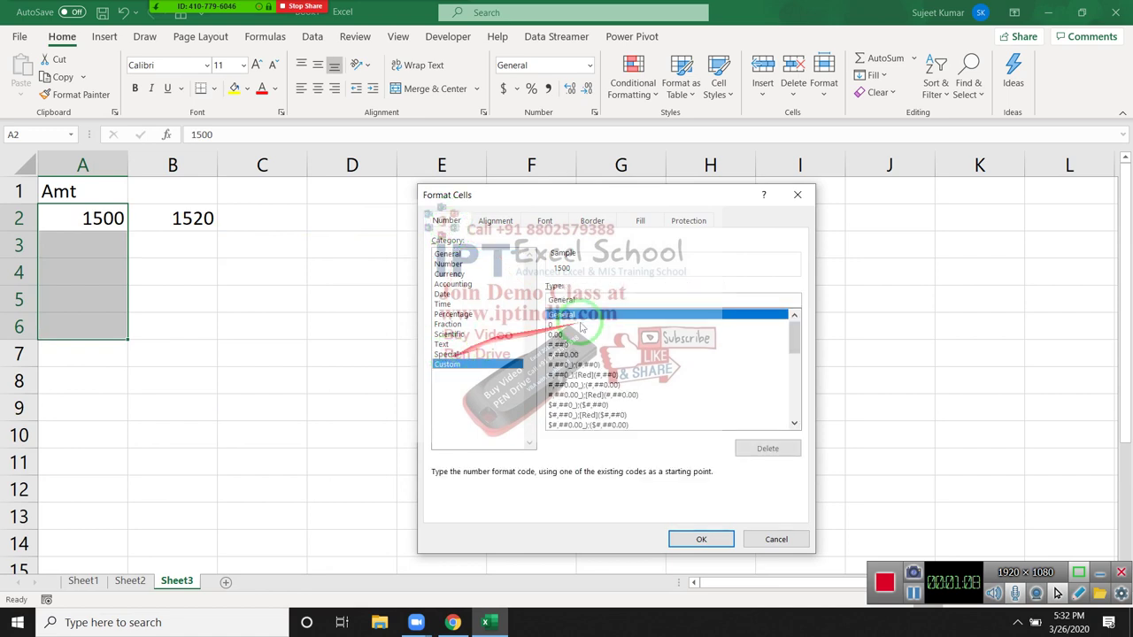
Step: Replace the General format code with "MRP" and apply it, so A2 shows MRP
click(624, 300)
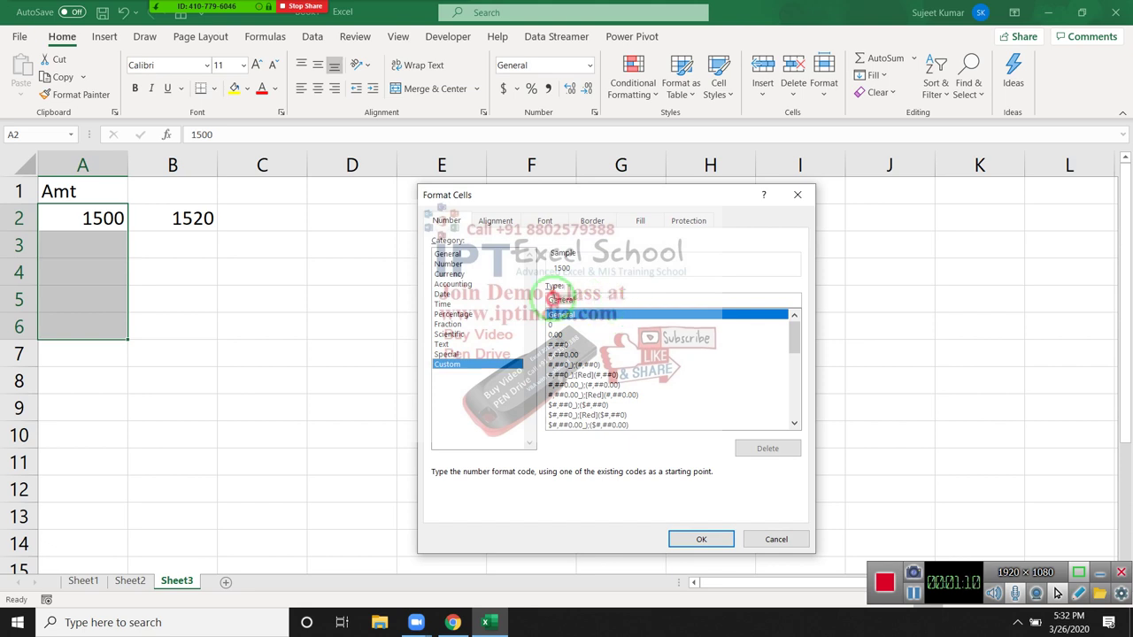
drag(624, 300, 546, 301)
key(BackSpace)
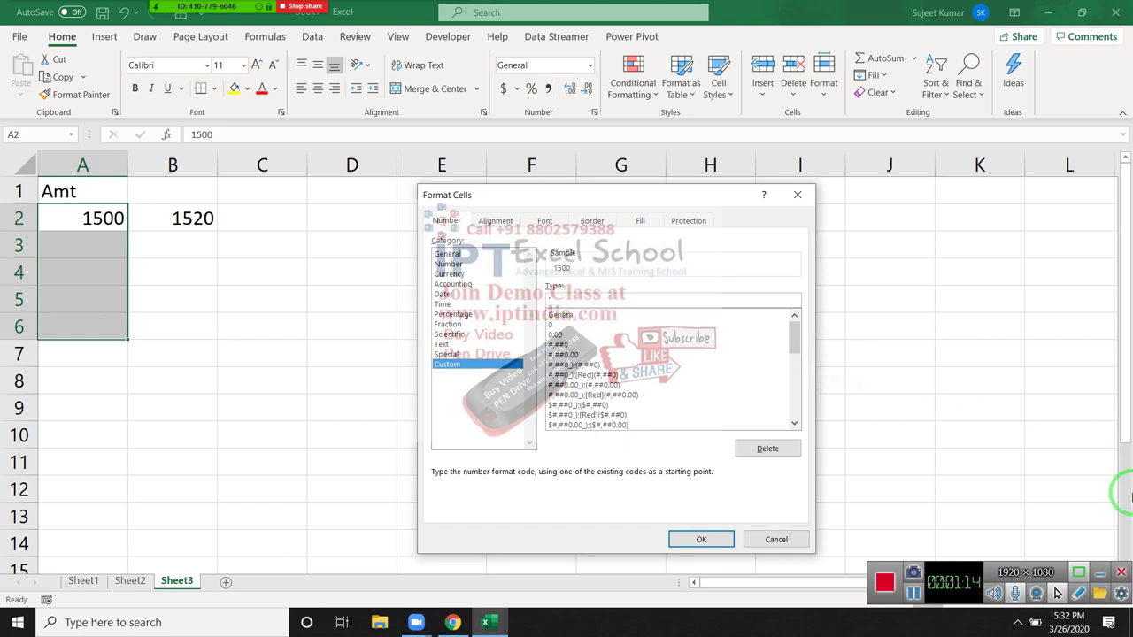
text(MN)
key(BackSpace)
text(RP)
text(")
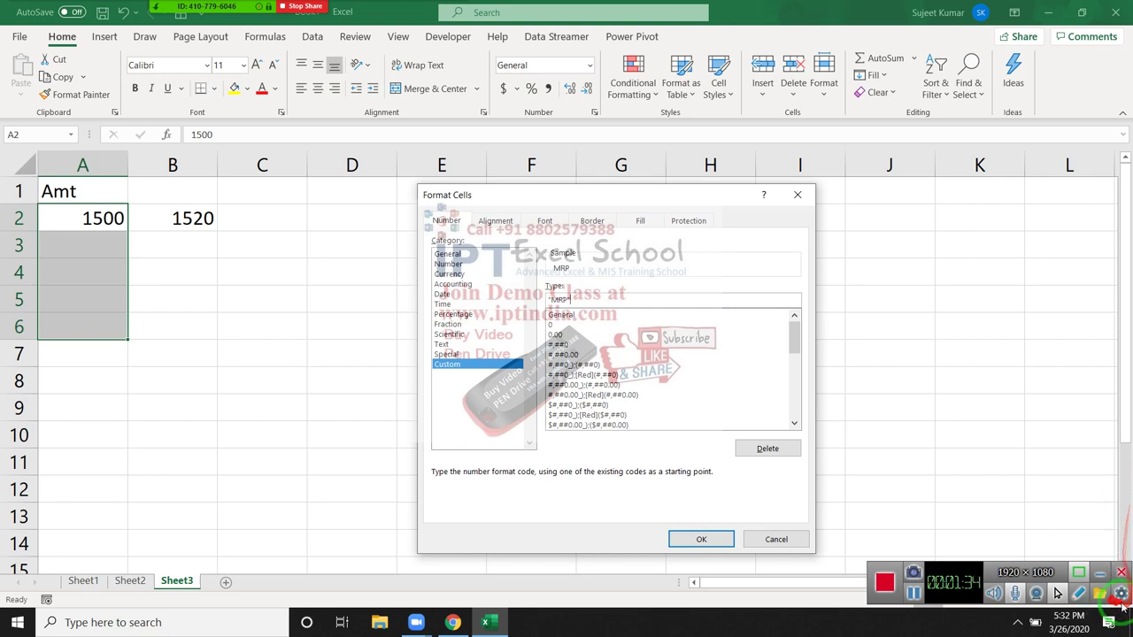
drag(1124, 630, 772, 539)
click(686, 539)
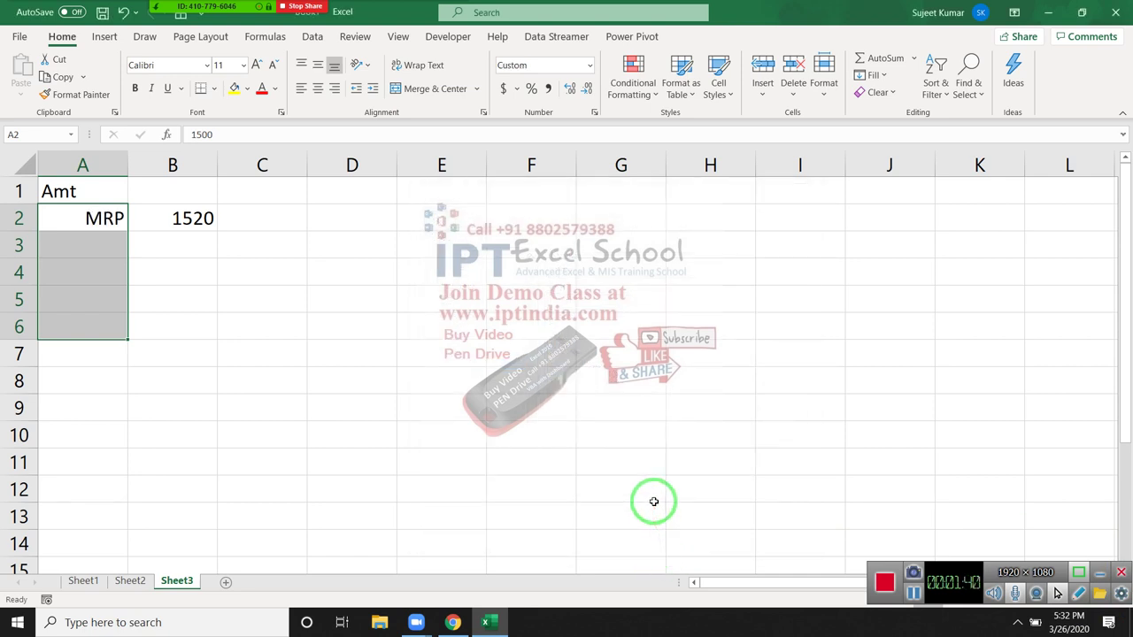
Step: Revise the custom format to "MRP" 0 so the number appears after MRP
click(596, 113)
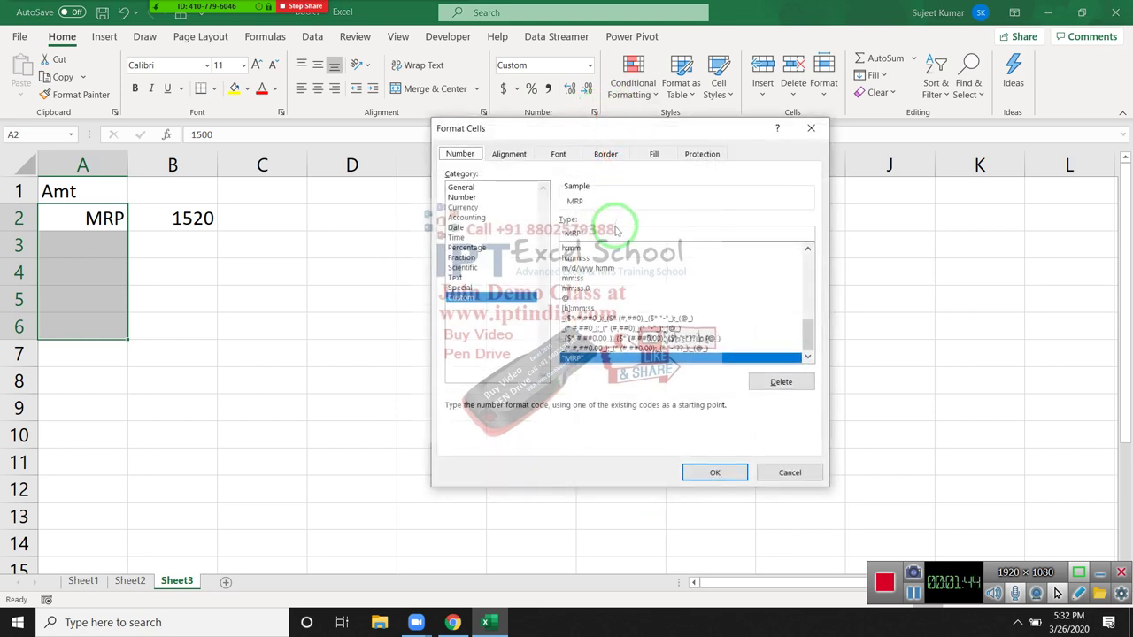
click(608, 233)
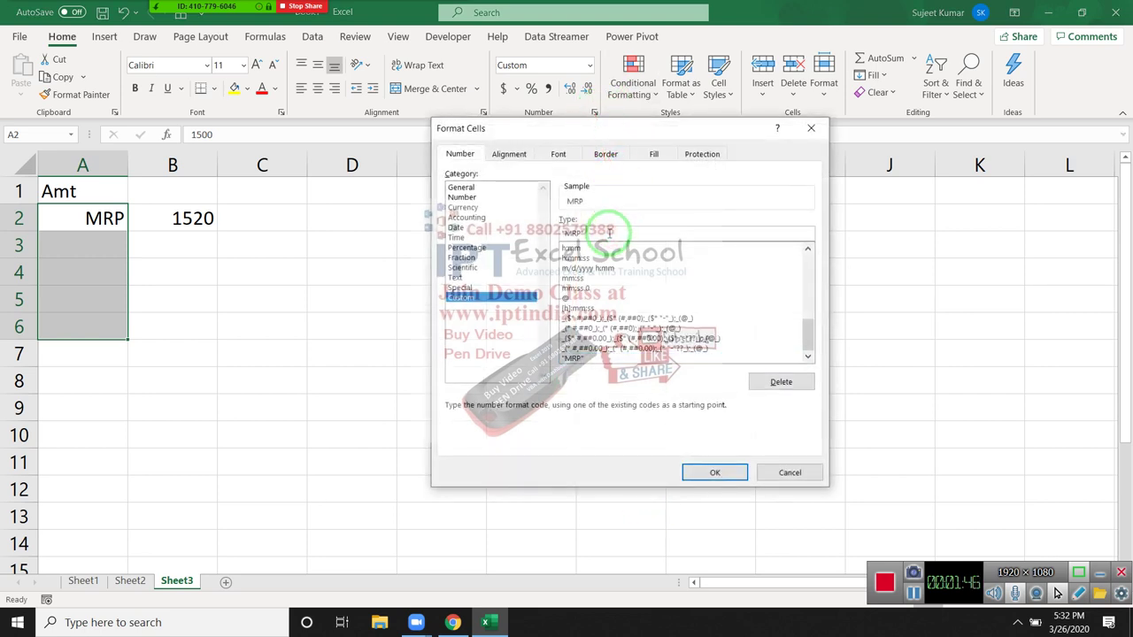
text(0)
key(Return)
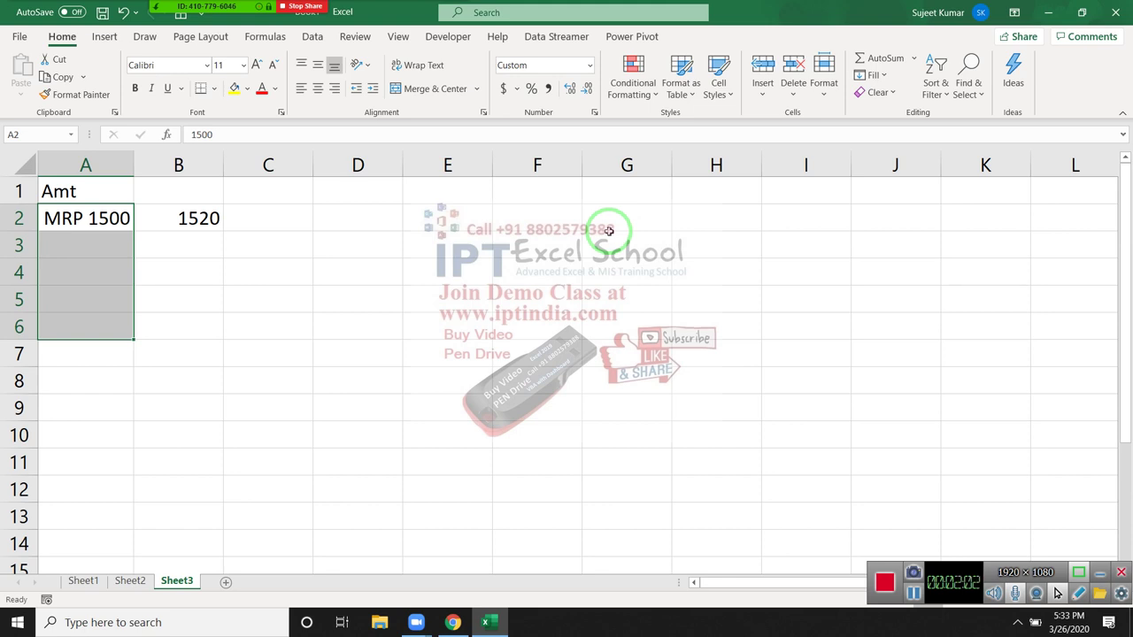
Step: Enter 5 in A2 so it reads MRP 5 and B2 shows 25, then select A2:A5
click(75, 220)
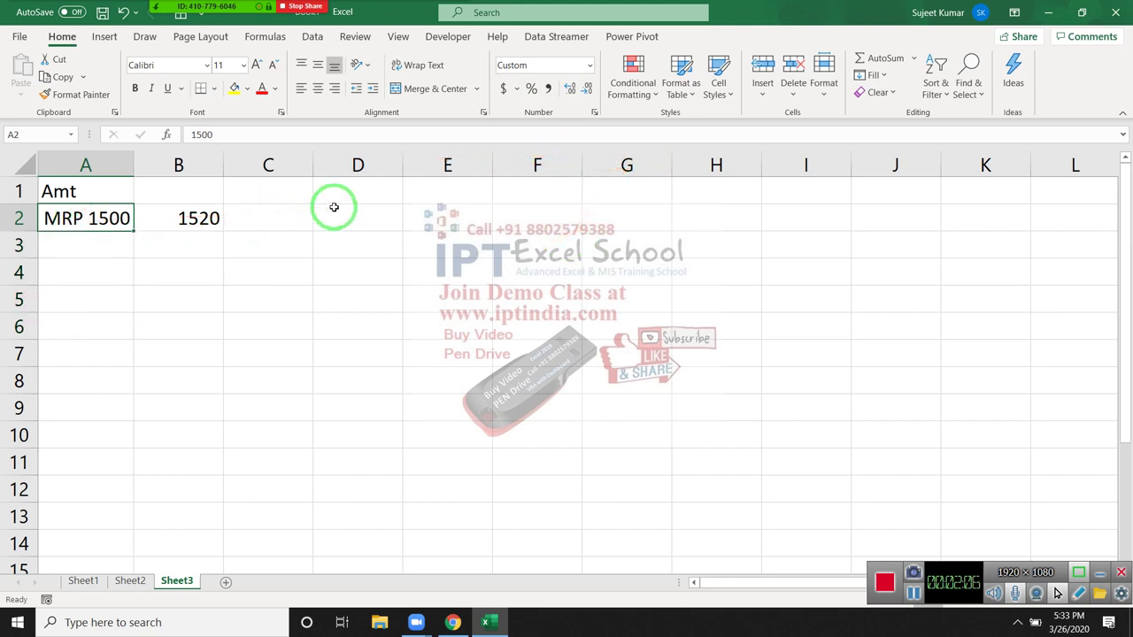
text(5)
key(Return)
key(Up)
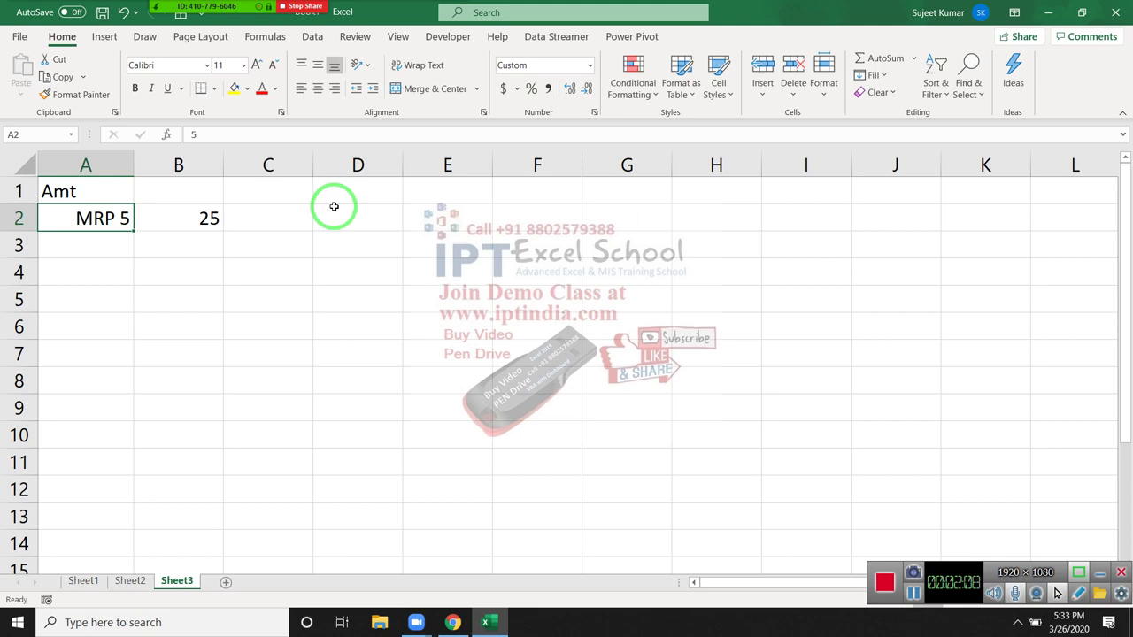
key(Down)
key(Down)
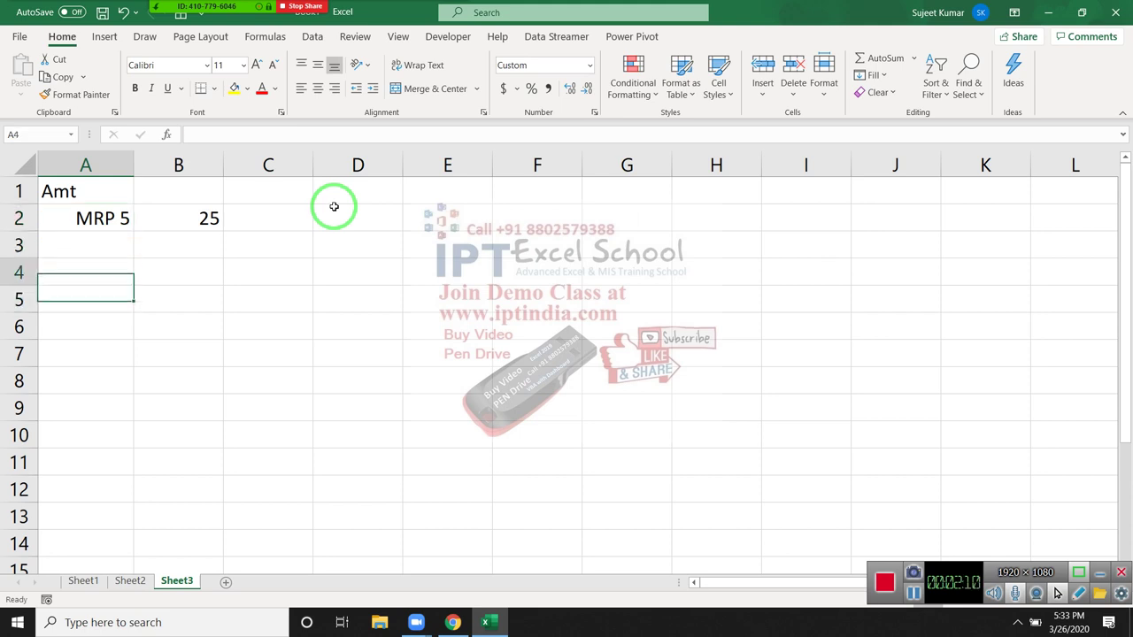
key(Up)
key(Up)
key(shift+Down)
key(shift+Down)
key(shift+Down)
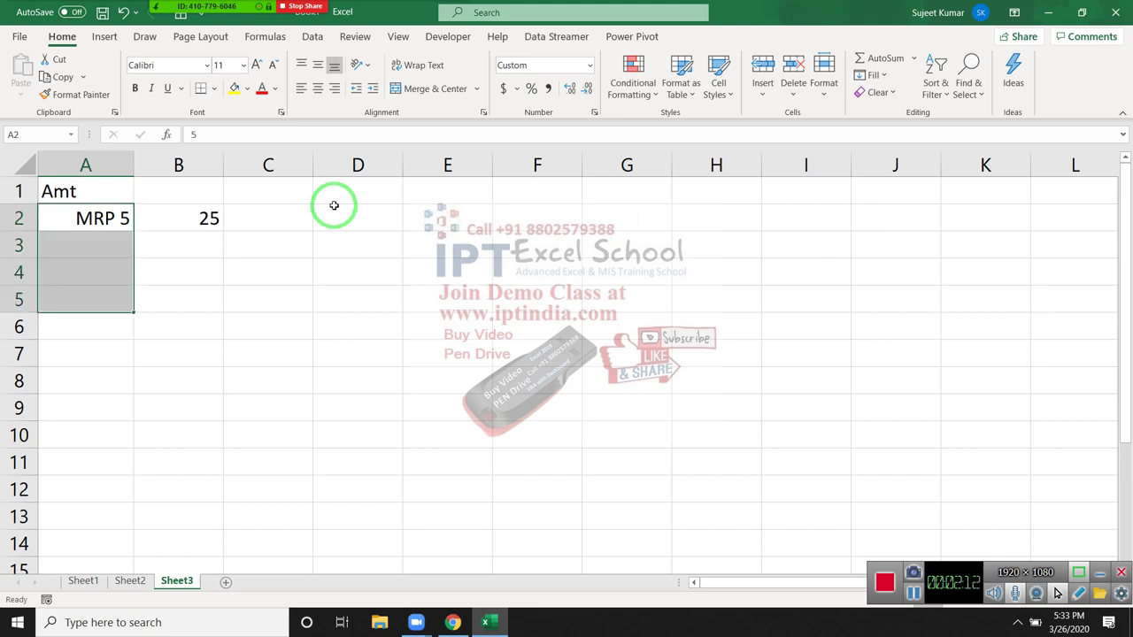
Step: Change the custom format from "MRP" # to "MRP" 00 for two-digit amounts
click(593, 113)
click(599, 231)
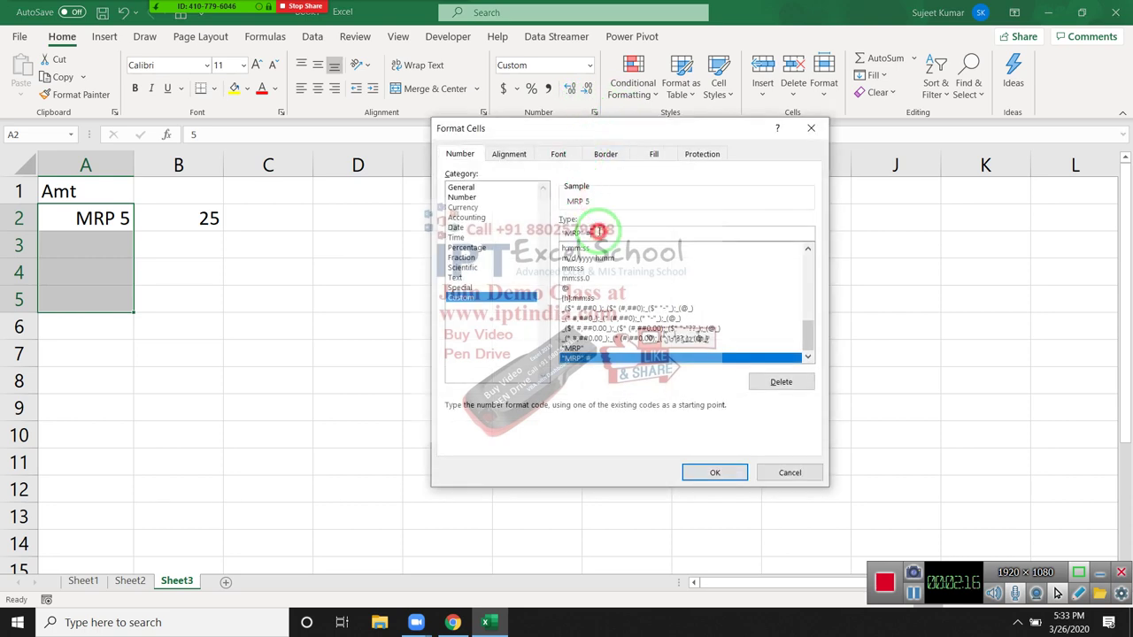
key(BackSpace)
text(00)
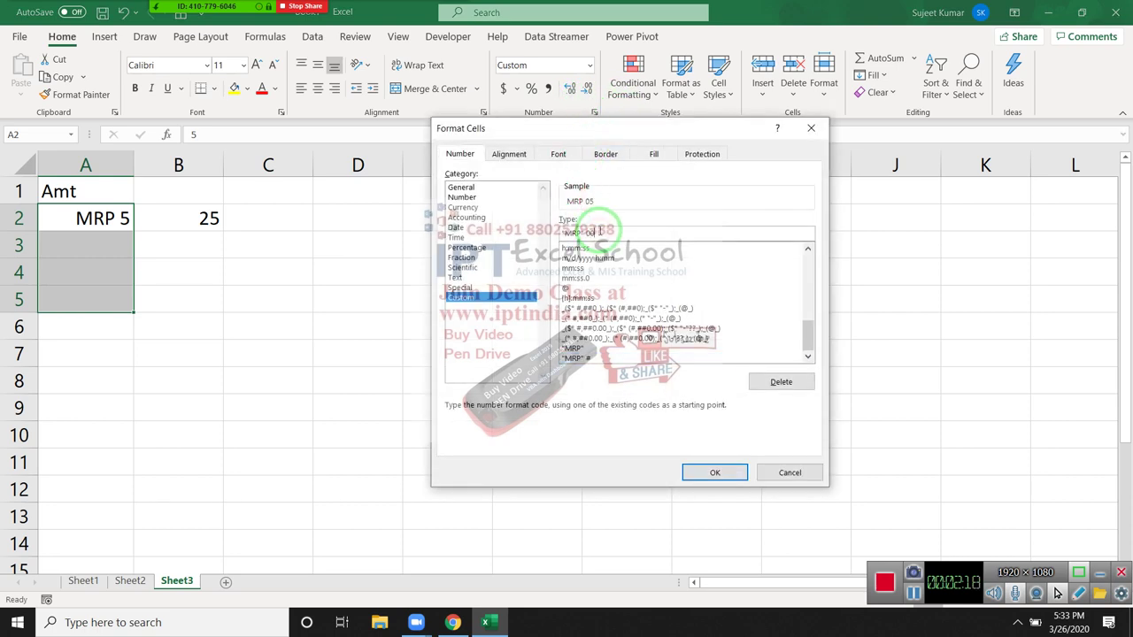
click(739, 469)
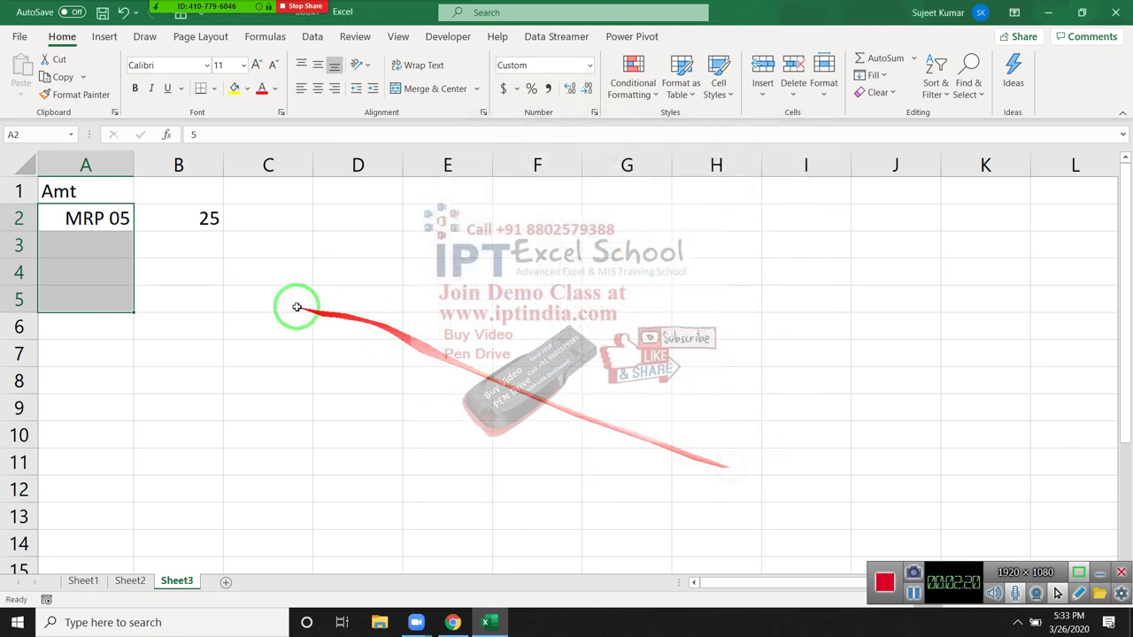
Step: Try 50 and 500 in A3, finally entering 2 so it shows MRP 02
click(118, 217)
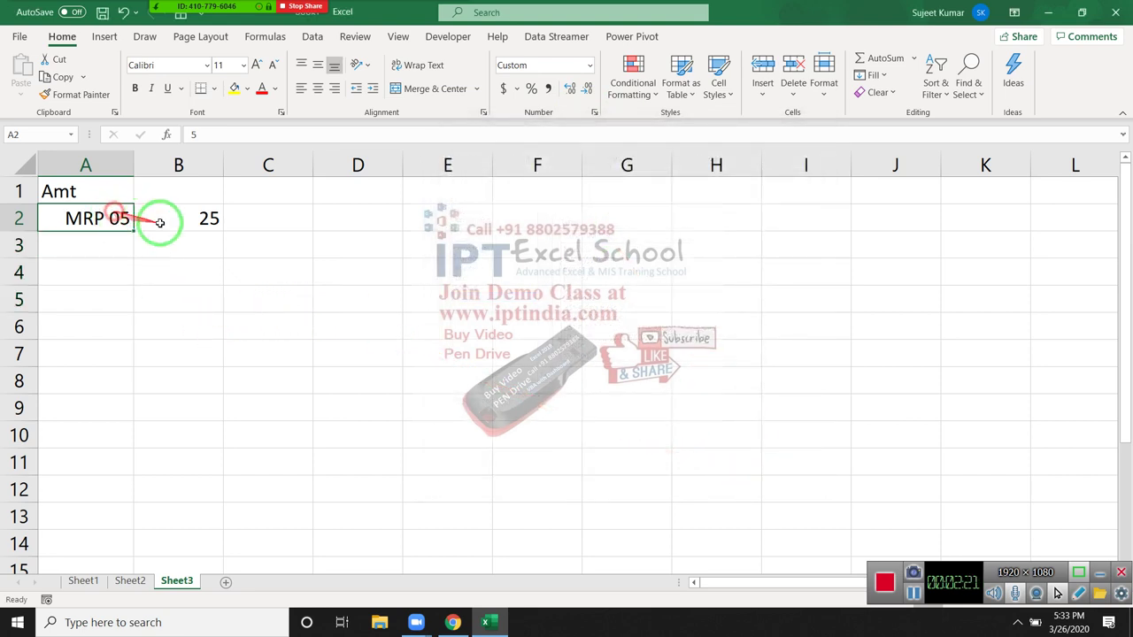
click(95, 248)
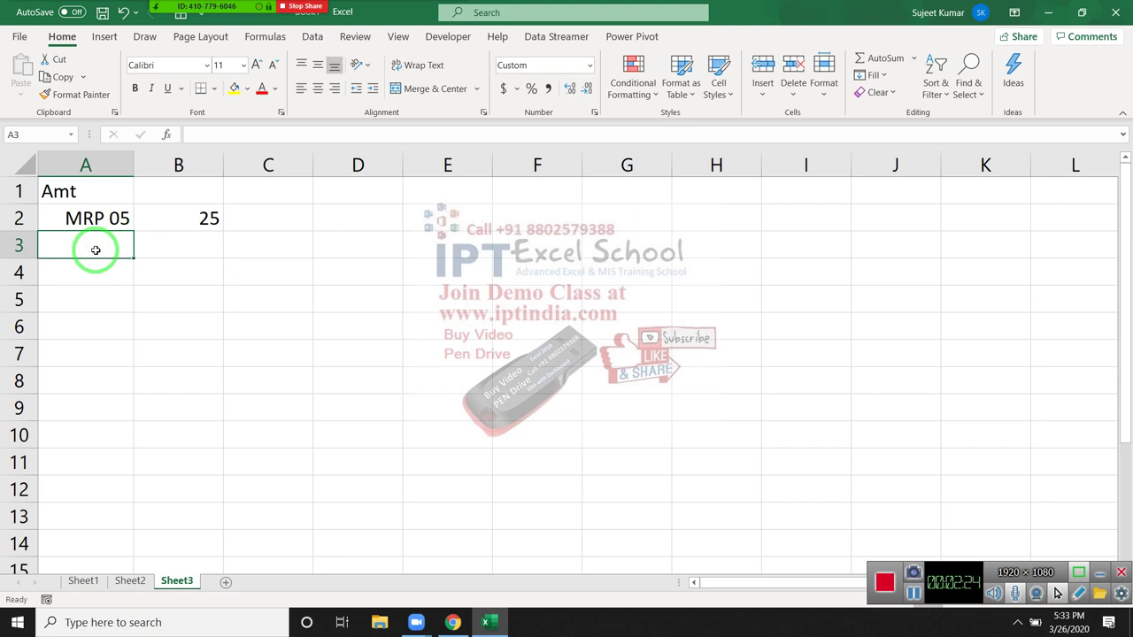
text(50)
key(Return)
click(95, 249)
text(500)
key(Return)
click(100, 248)
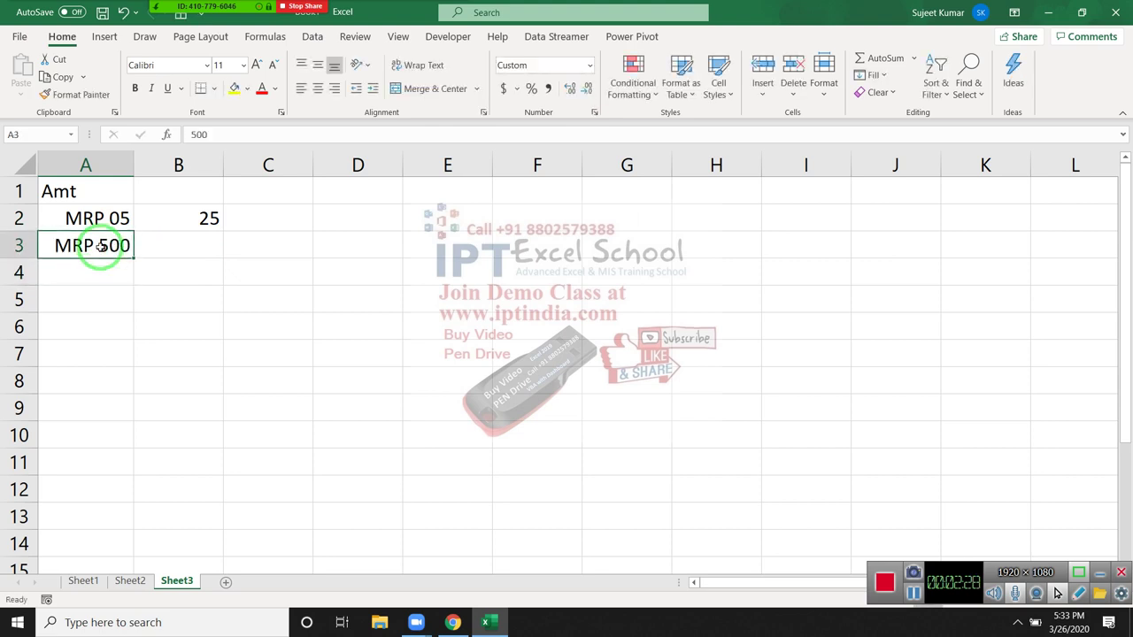
text(2)
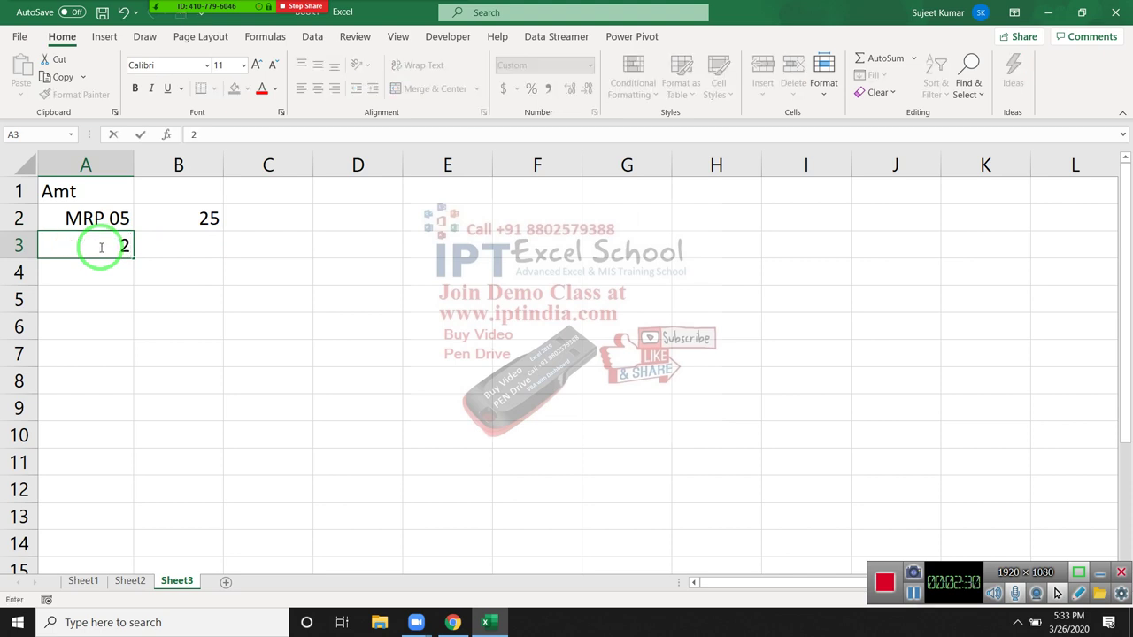
key(Return)
click(99, 247)
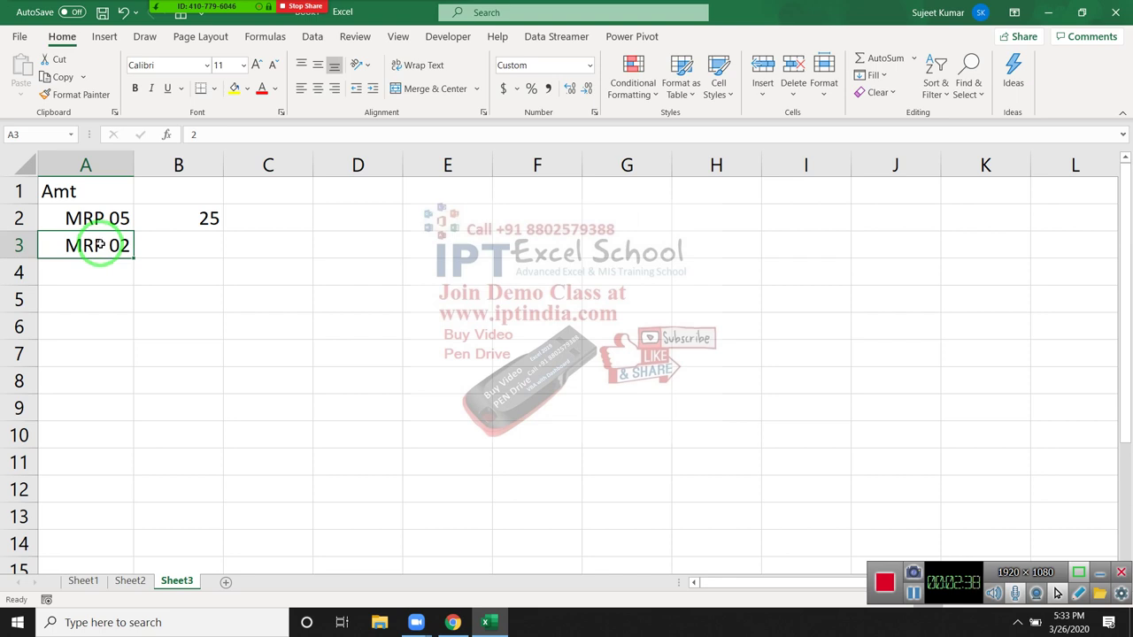
Step: Select A2:A3 to compare MRP 05 and MRP 02
click(85, 219)
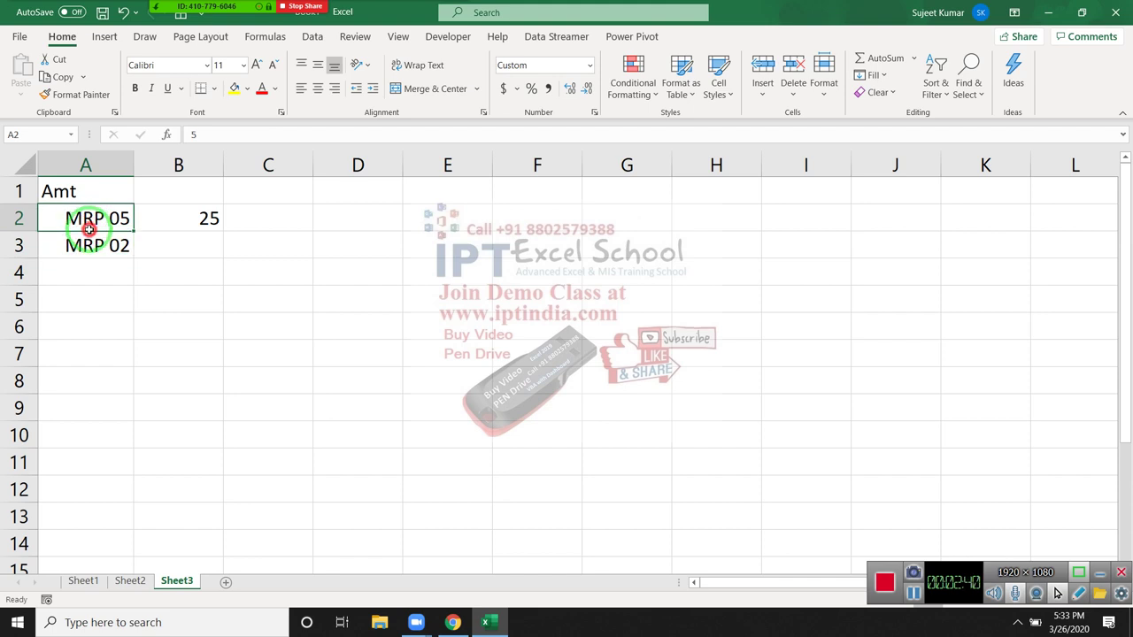
drag(86, 219, 90, 232)
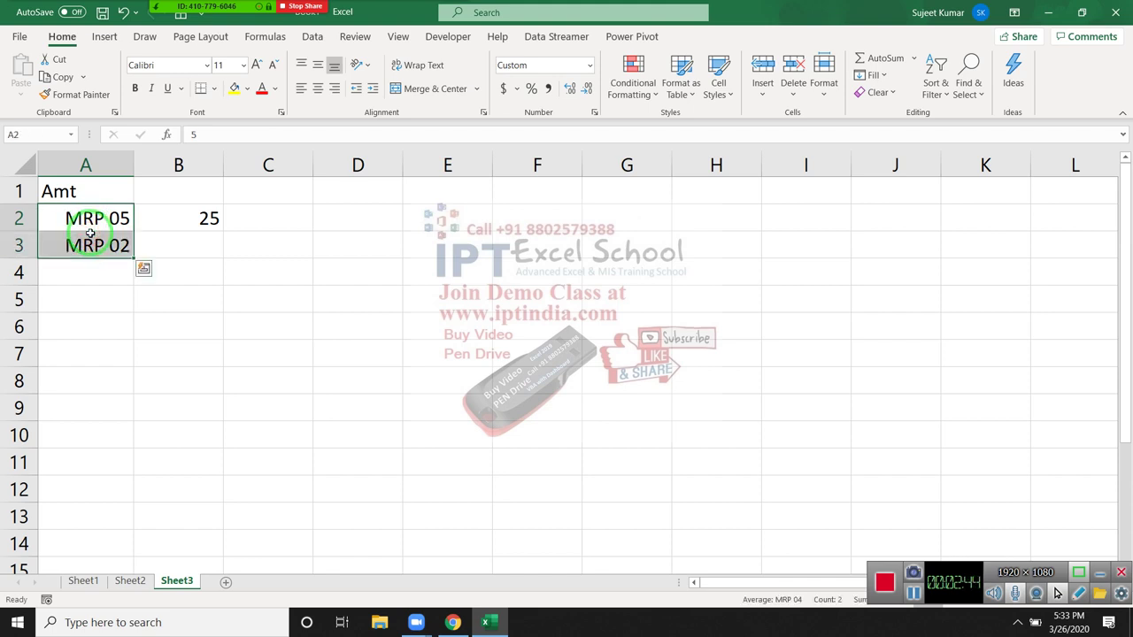
click(92, 243)
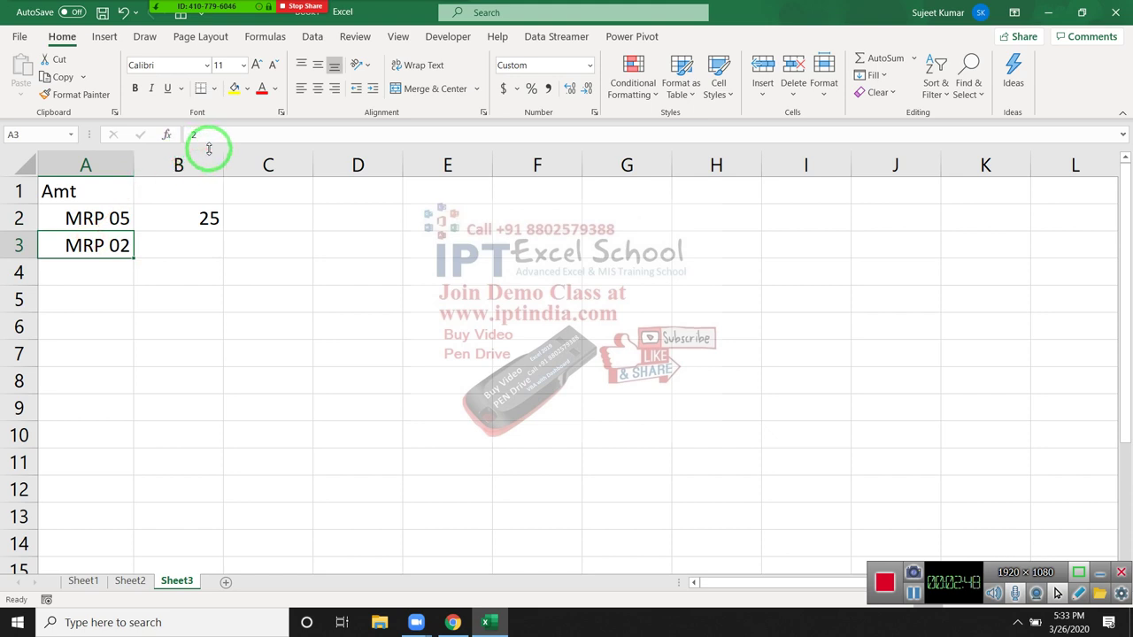
drag(76, 219, 80, 240)
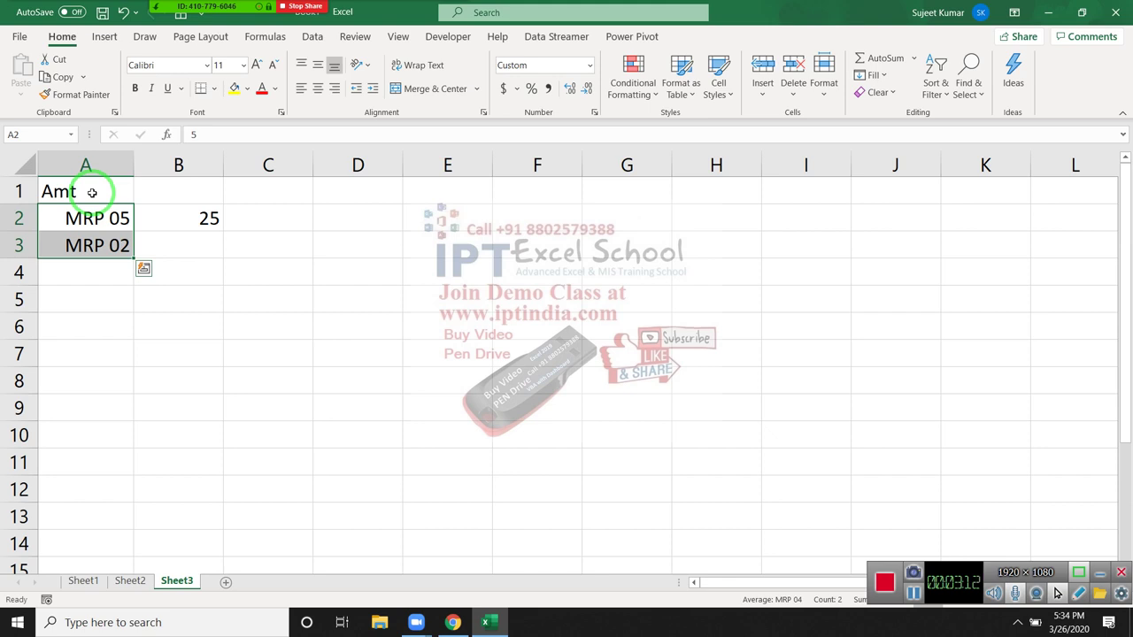
Step: Add the heading AMT in D1
click(399, 193)
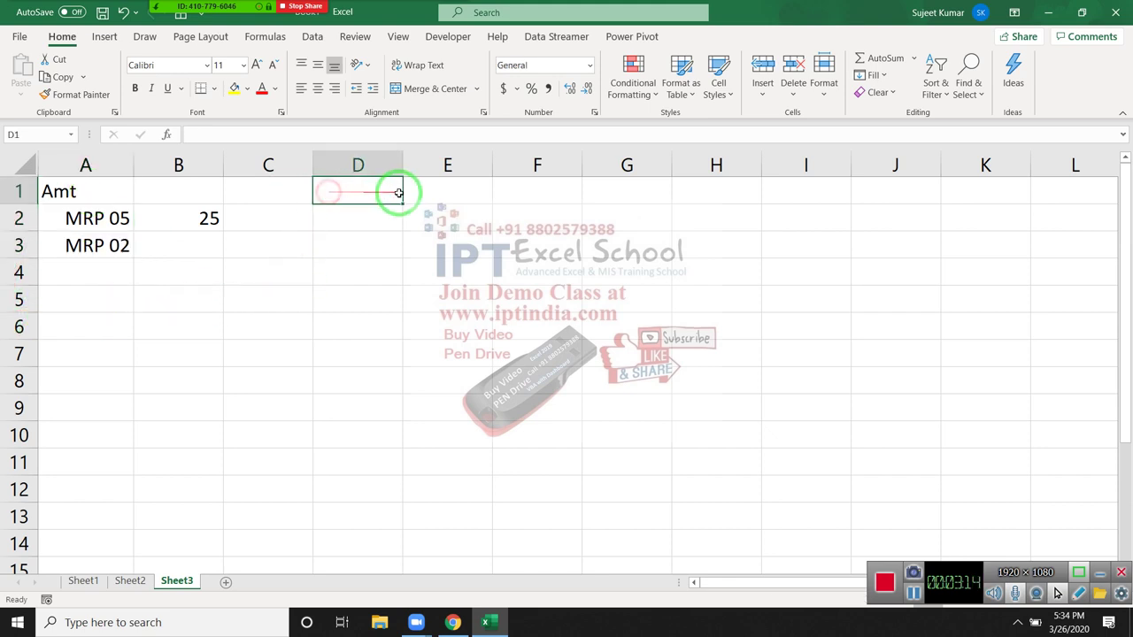
text(AQ)
key(BackSpace)
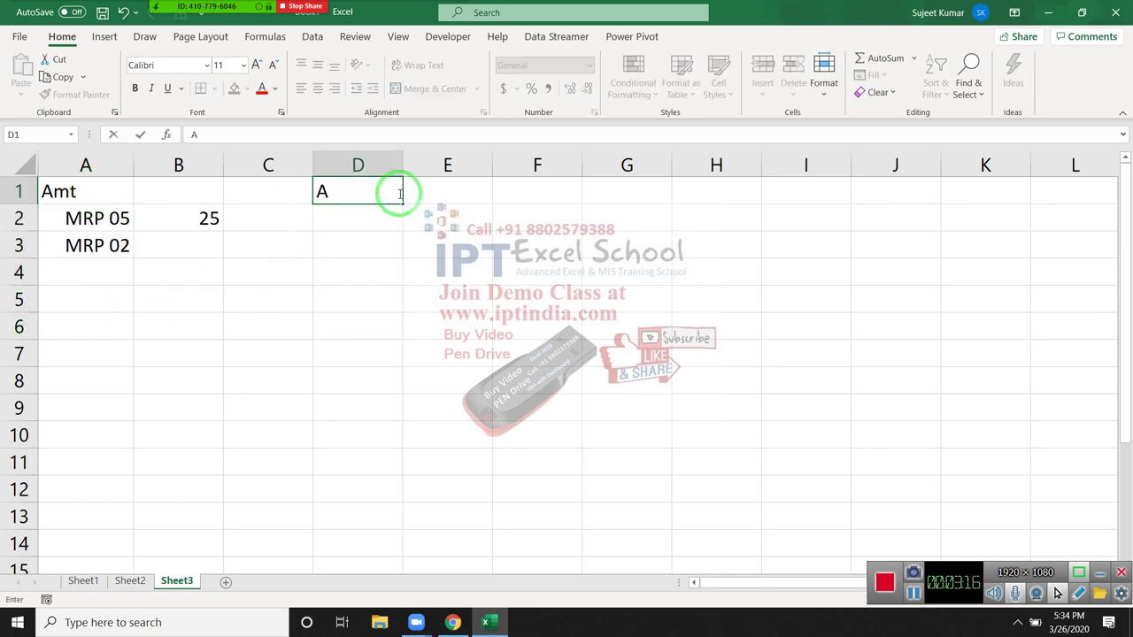
text(MT)
key(Return)
Step: Enter 152 in F2 with the label Pay in G2
key(Right)
key(Right)
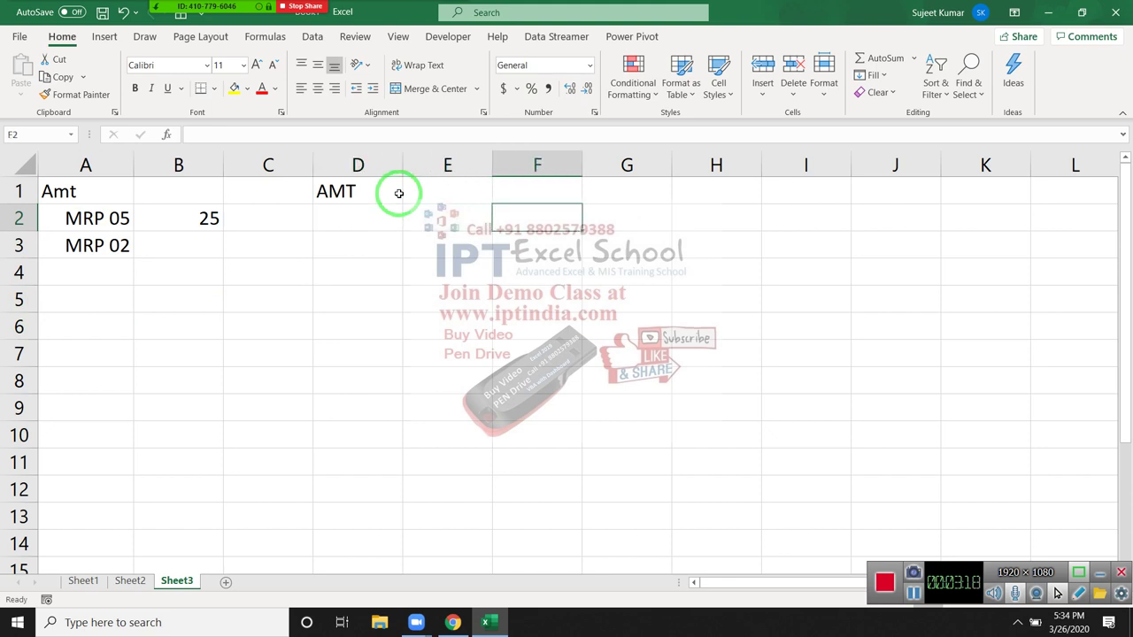
text(152)
key(Return)
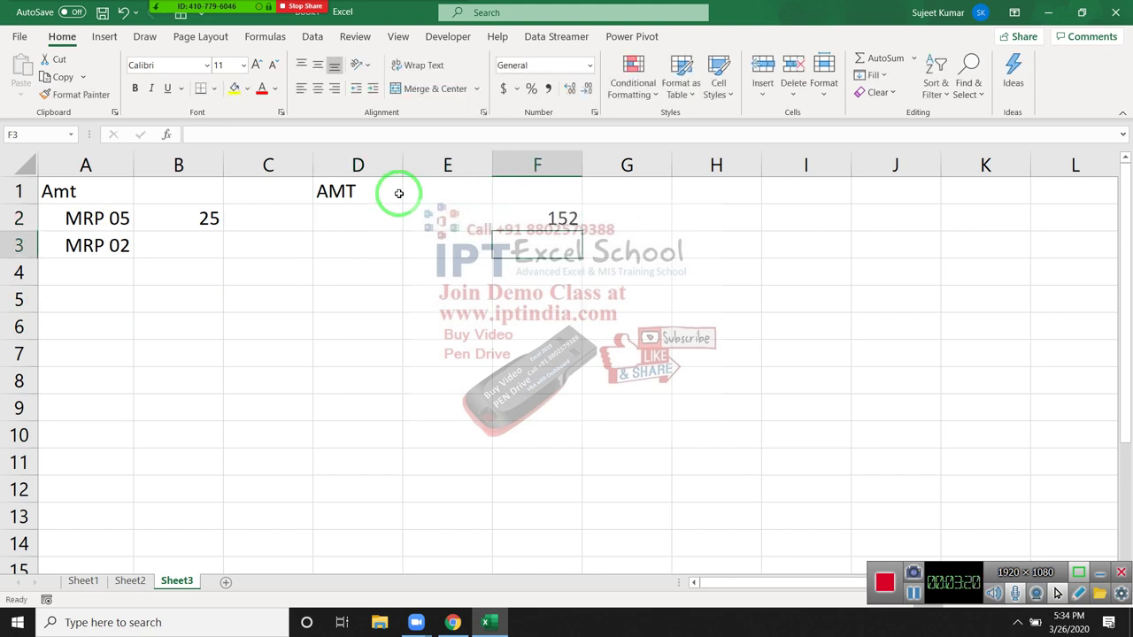
key(Up)
key(Right)
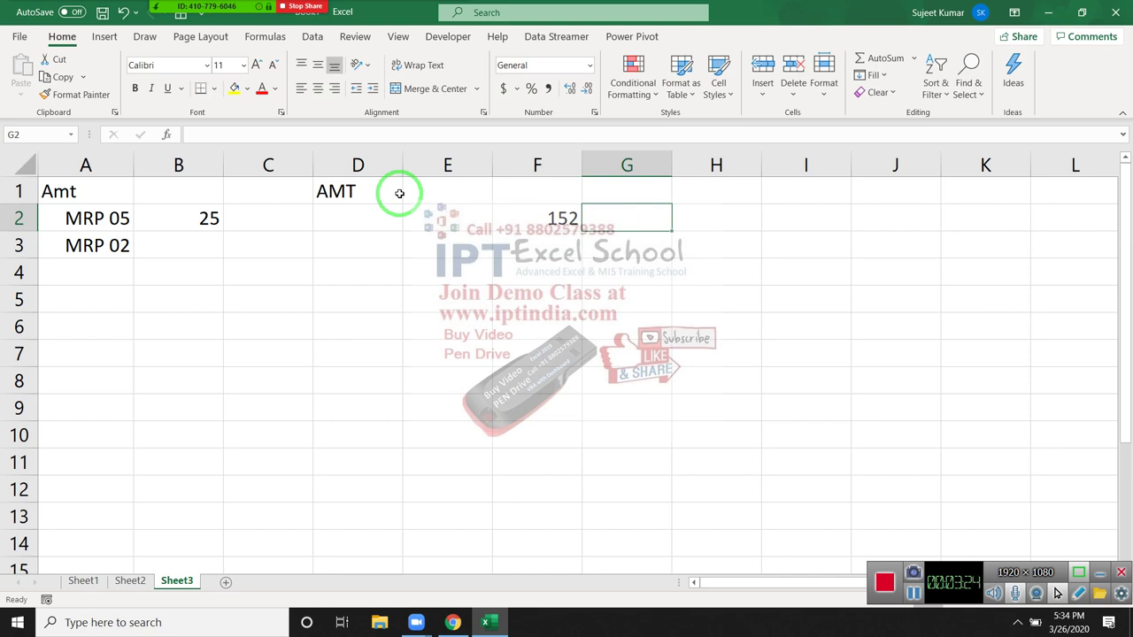
text(pAY)
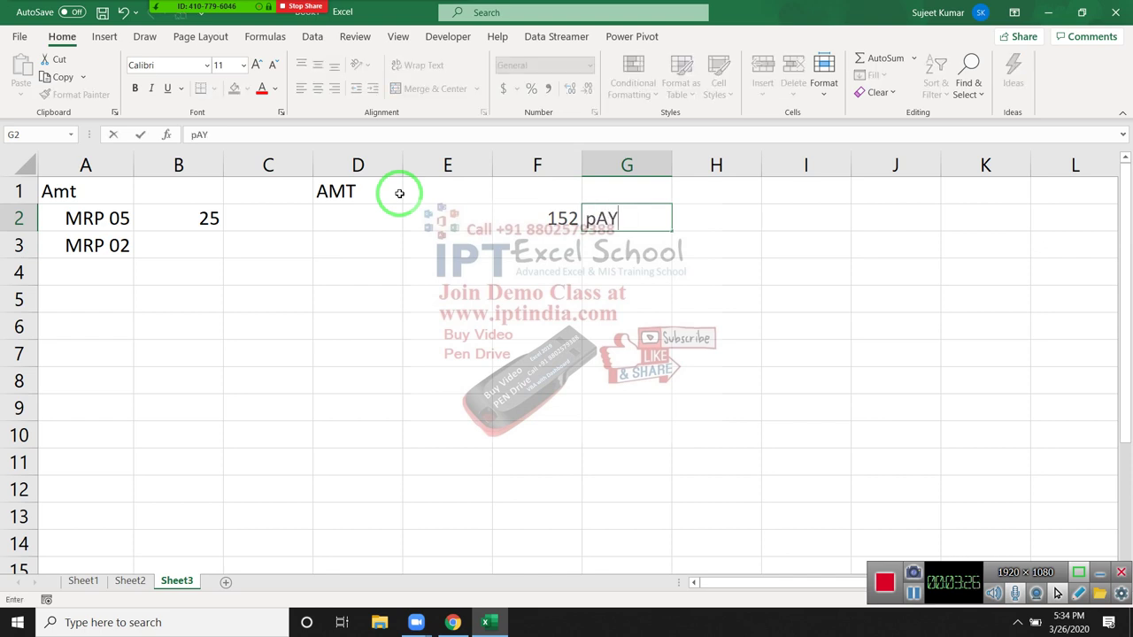
key(Return)
Step: Enter -502 in F3 with the label Disscount in G3
key(Up)
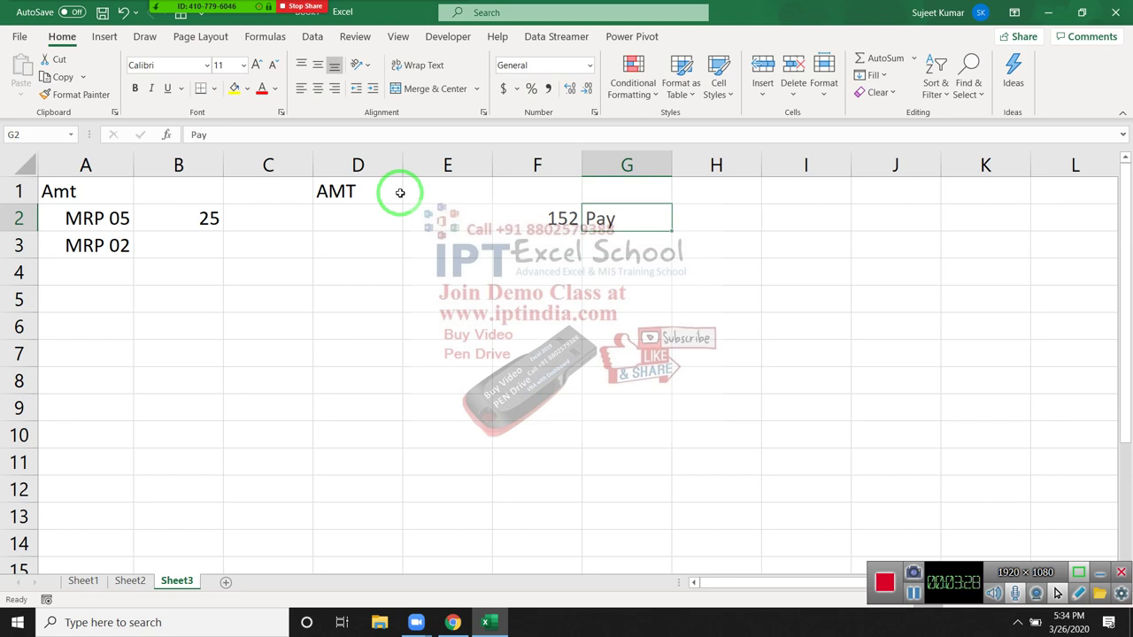
key(Down)
key(Left)
text(-5)
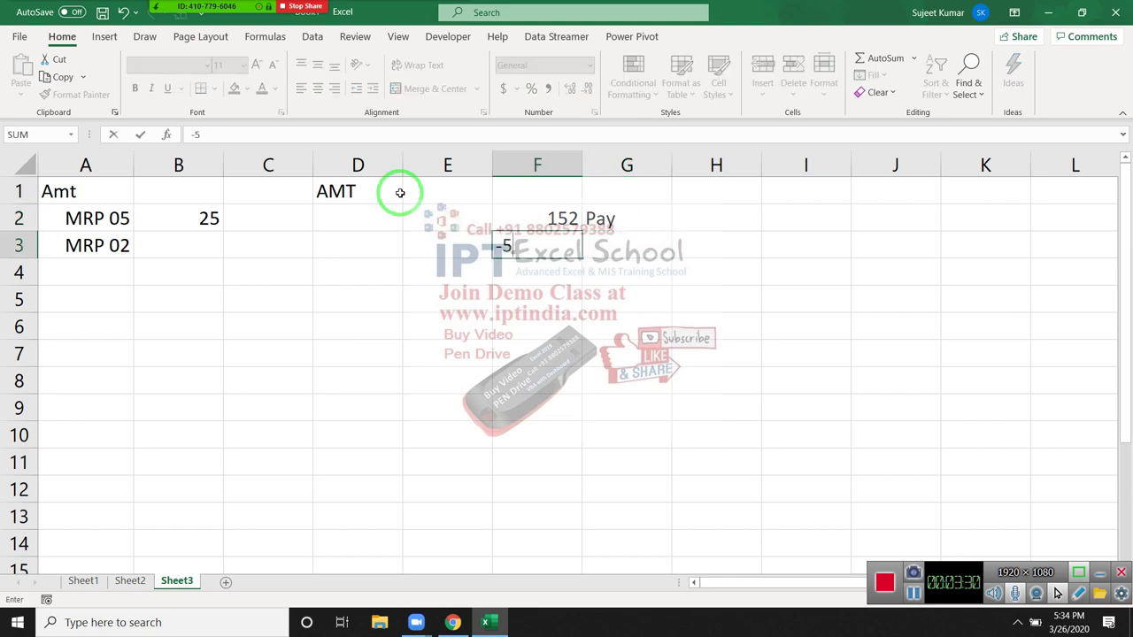
text(02)
key(Tab)
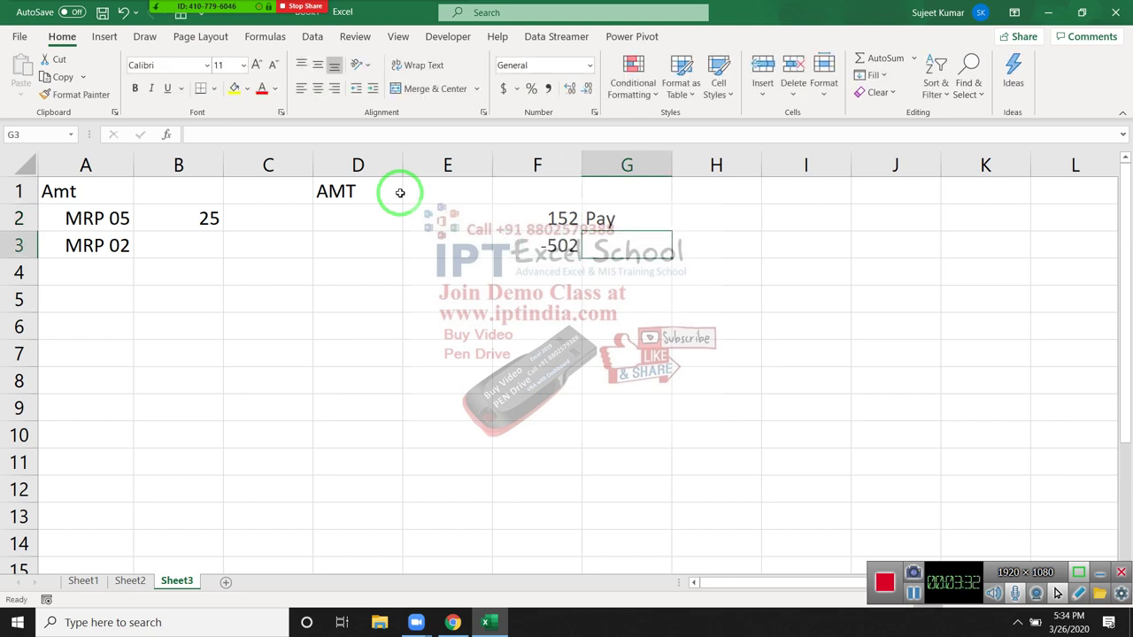
text(Dis)
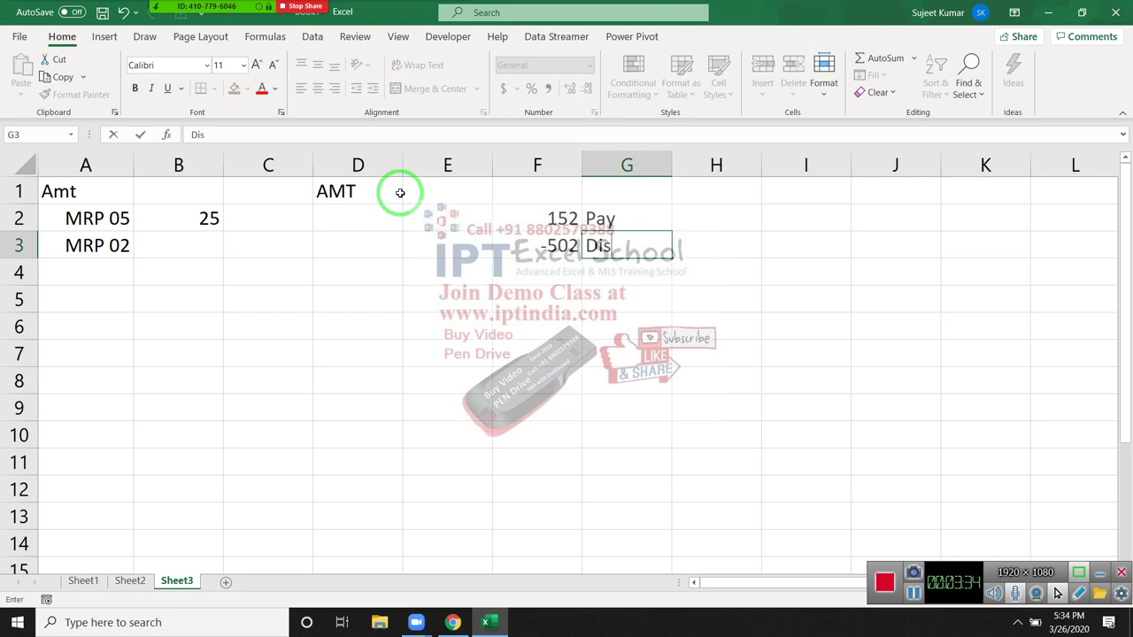
text(scoun)
text(t)
key(Return)
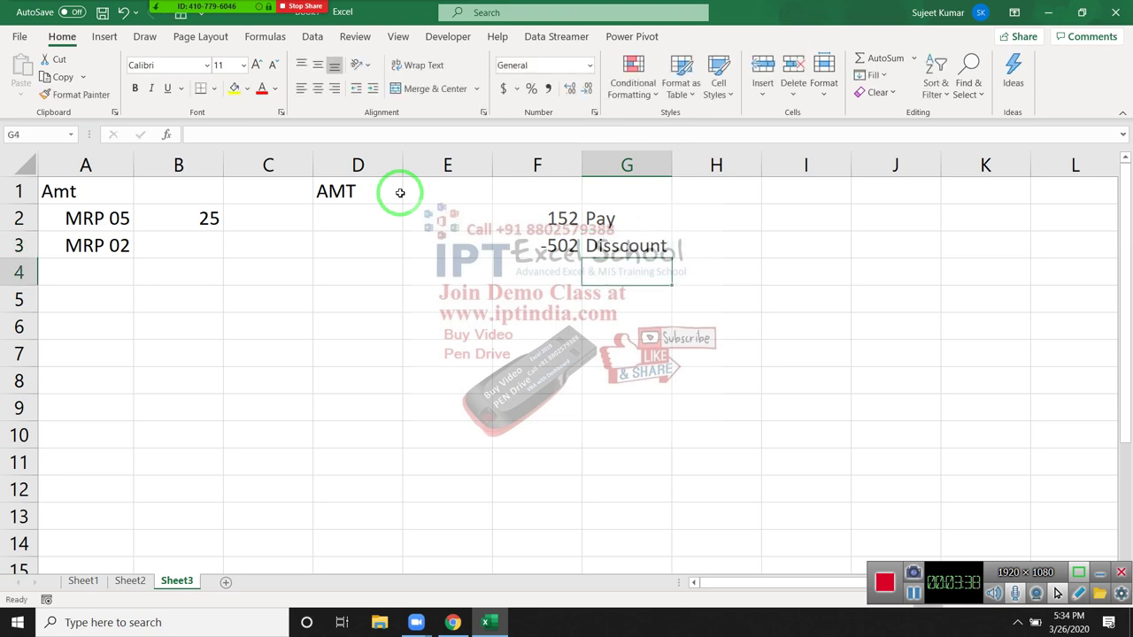
Step: Try entering 150 and then Pay 150 in cell D2
click(380, 207)
text(15)
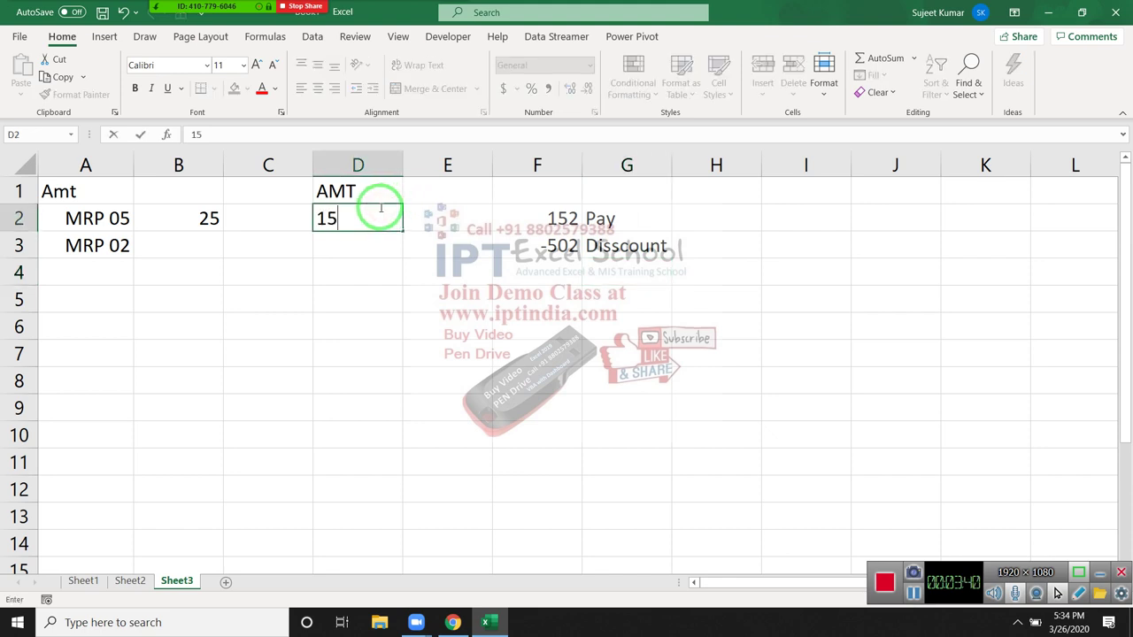
text(0)
key(Return)
click(380, 207)
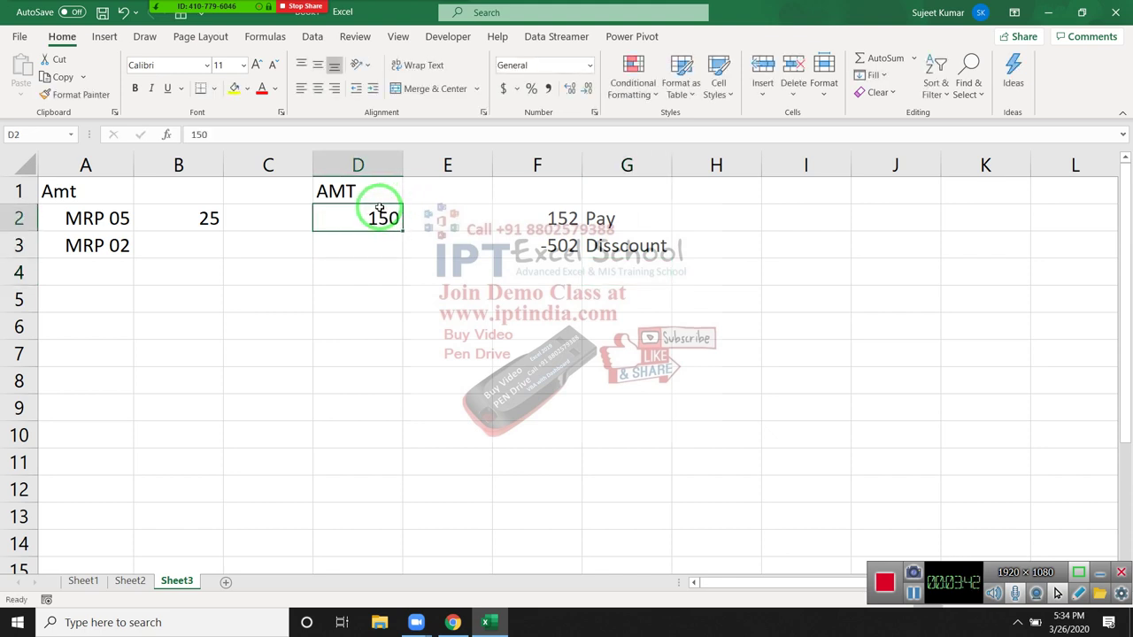
text(Pa)
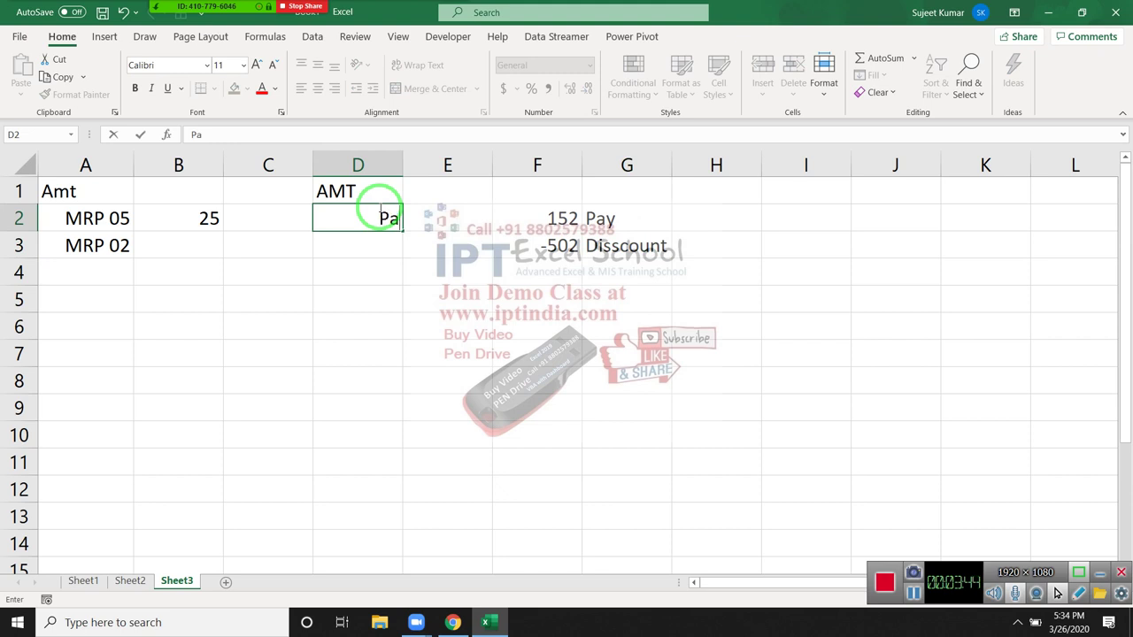
text(yb)
key(BackSpace)
text(150)
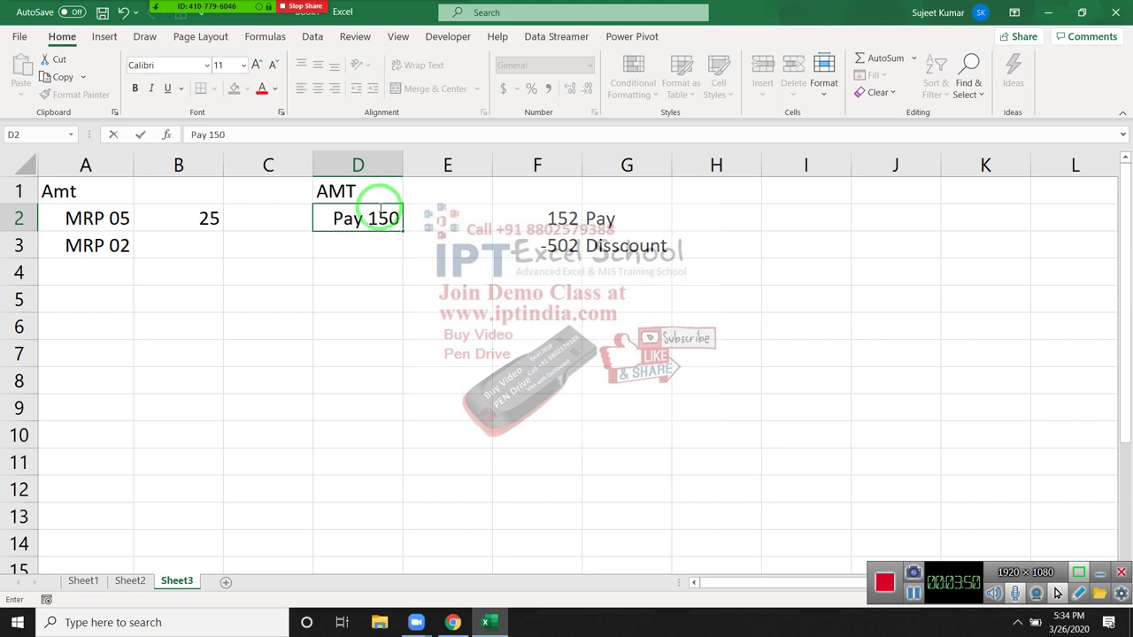
key(Return)
Step: Try -85 and Dis 85 in D2, then cancel the edit and clear the cell
click(380, 208)
text(-85)
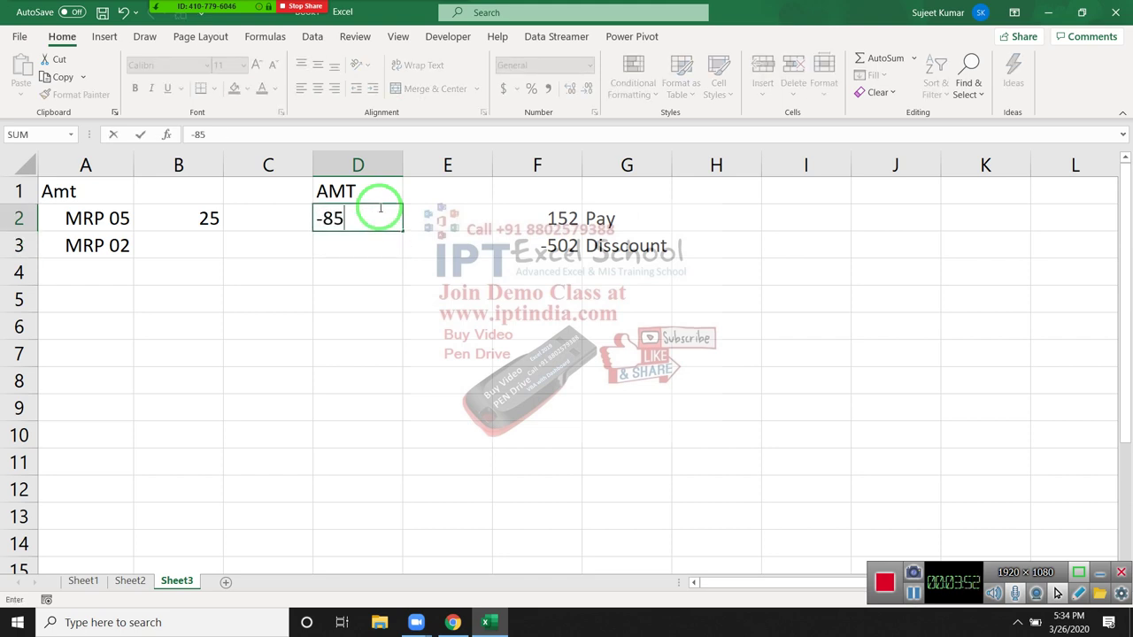
key(Return)
click(379, 209)
text(D)
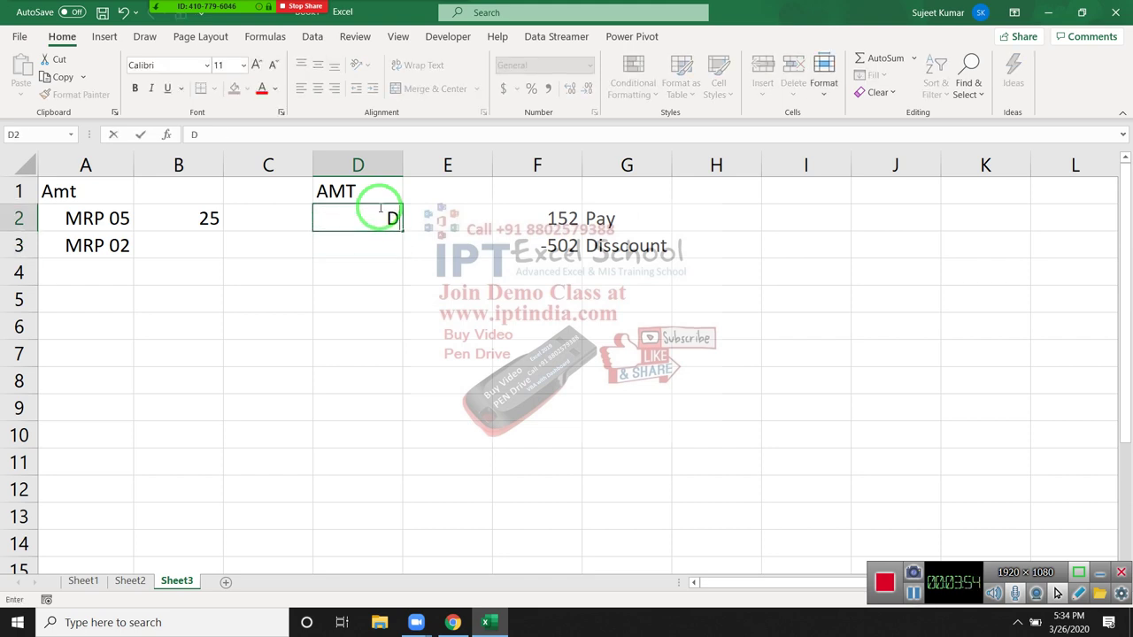
text(s)
key(BackSpace)
text(is)
text( 85)
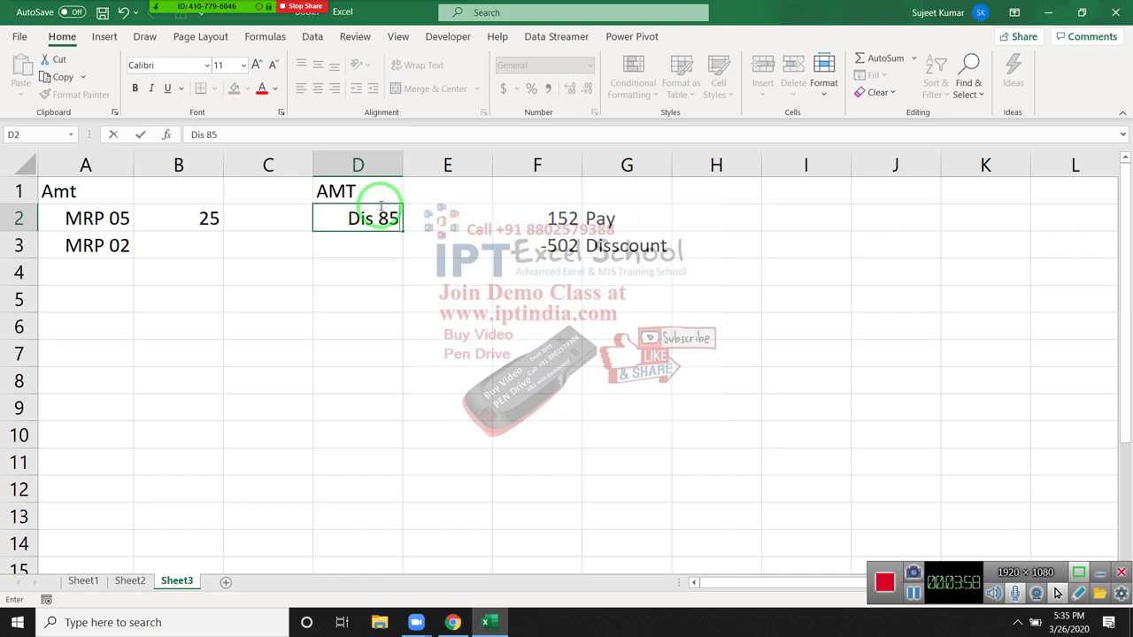
key(Escape)
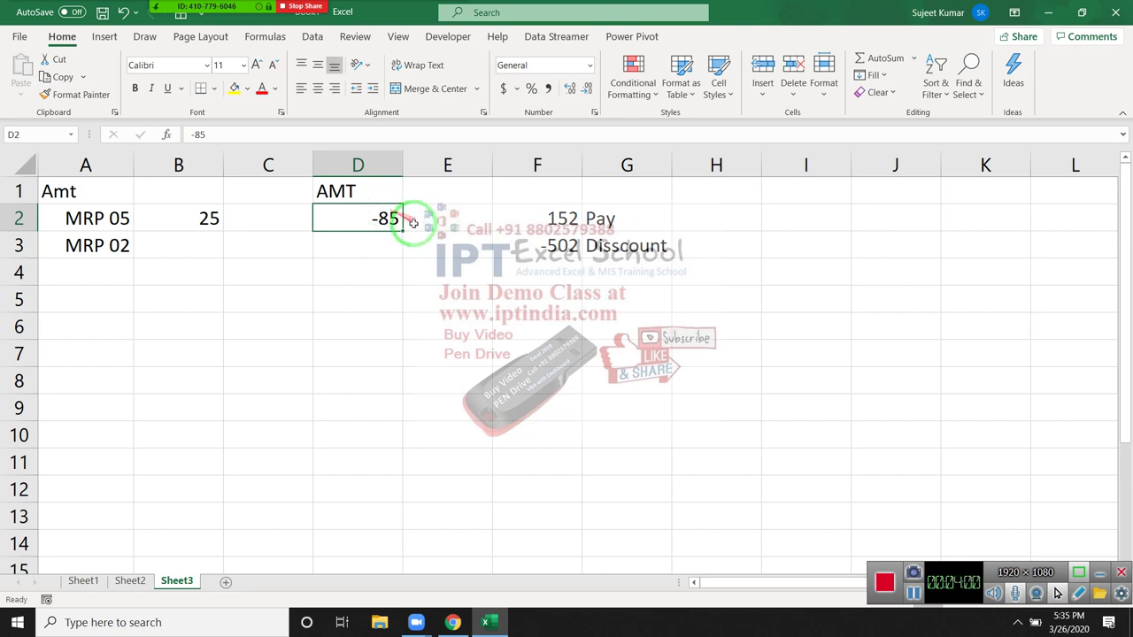
key(Delete)
Step: Apply the custom format "Pay";"Dis" to D2:D6 through Format Cells' Custom category
drag(378, 222, 378, 324)
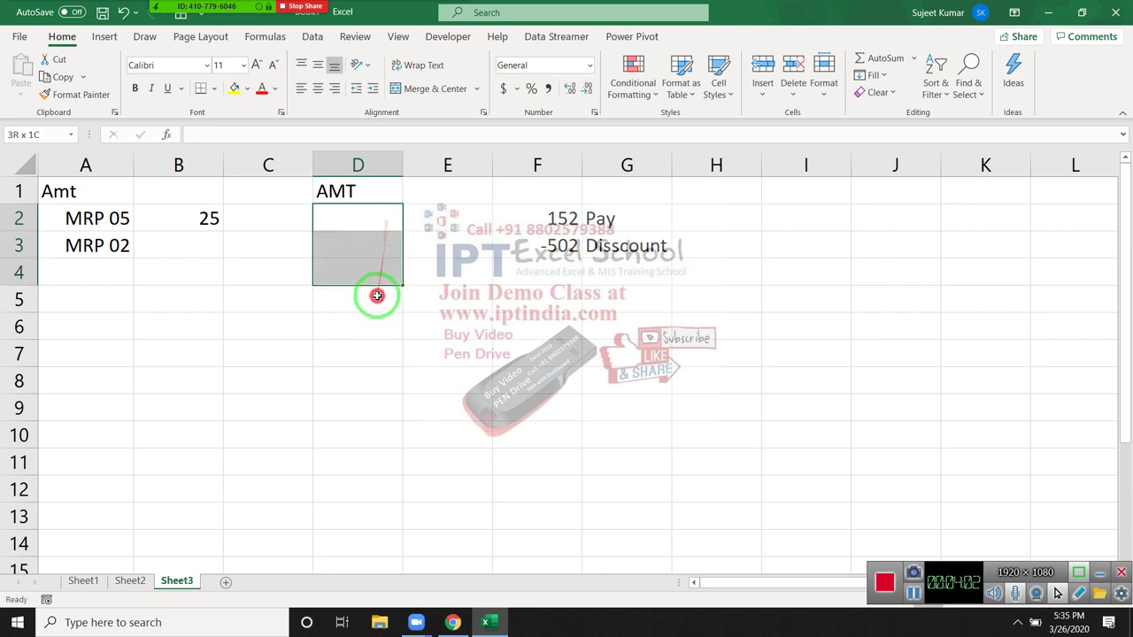
click(594, 112)
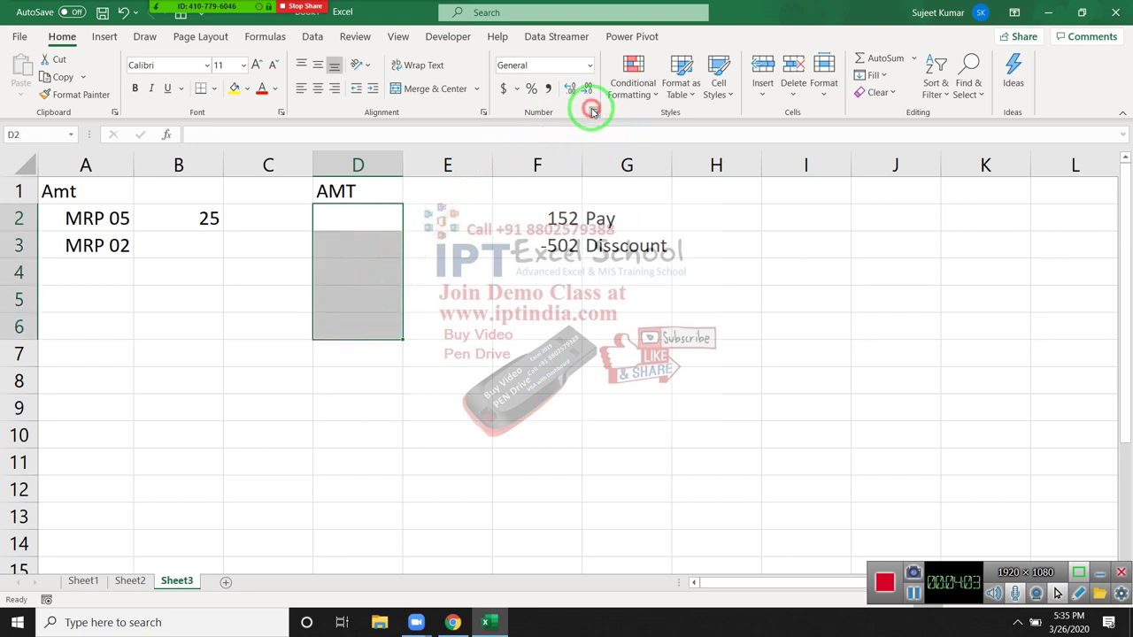
click(460, 297)
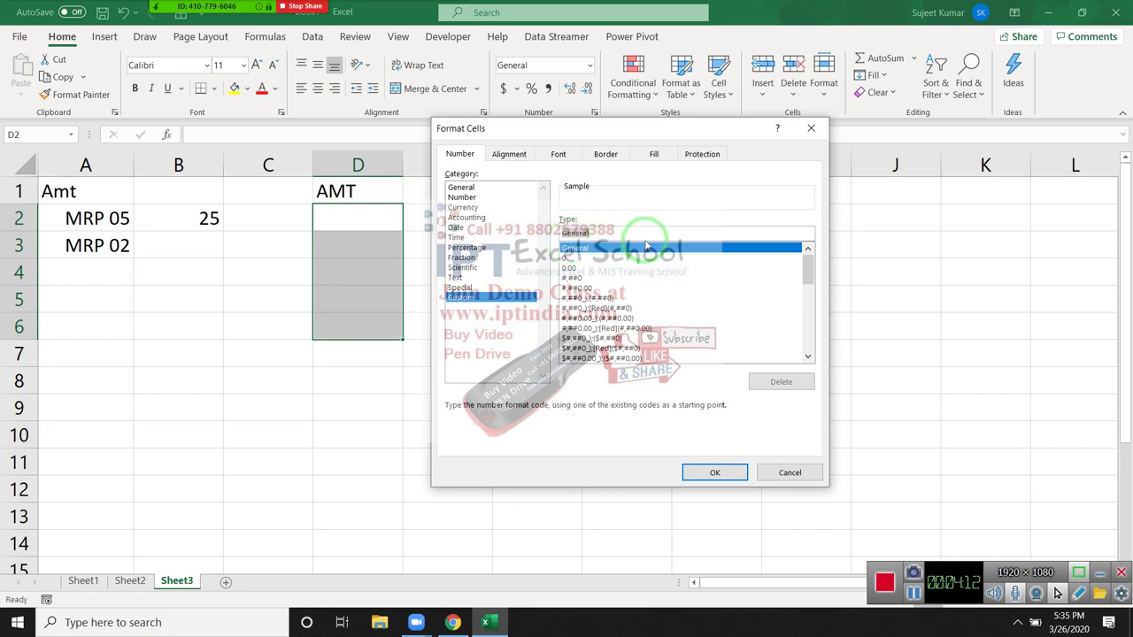
key(BackSpace)
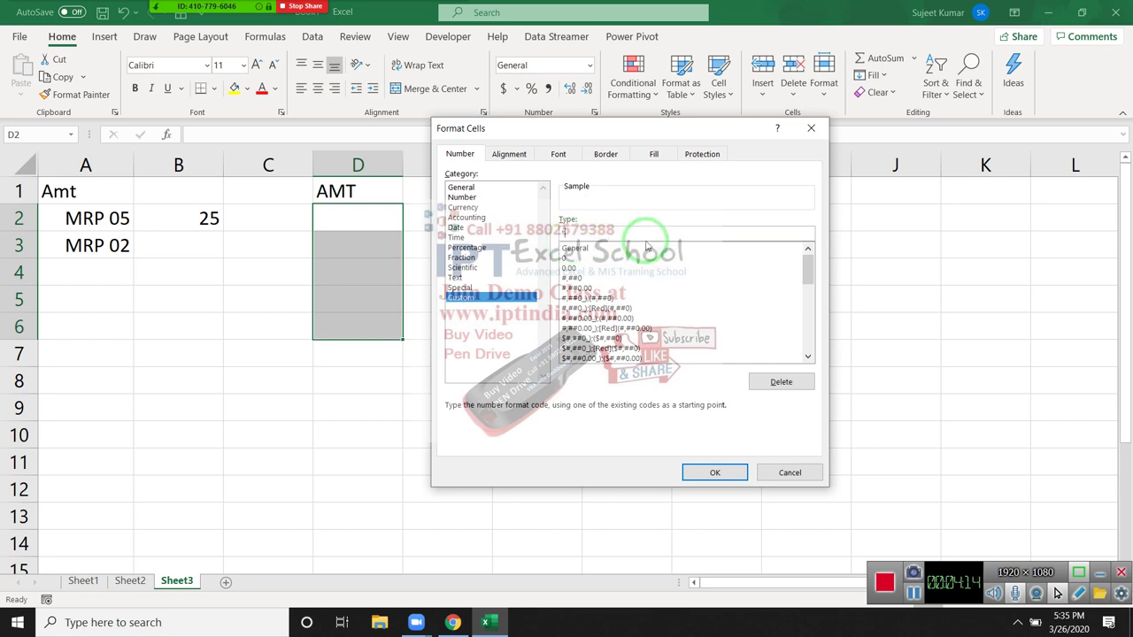
text(Pay)
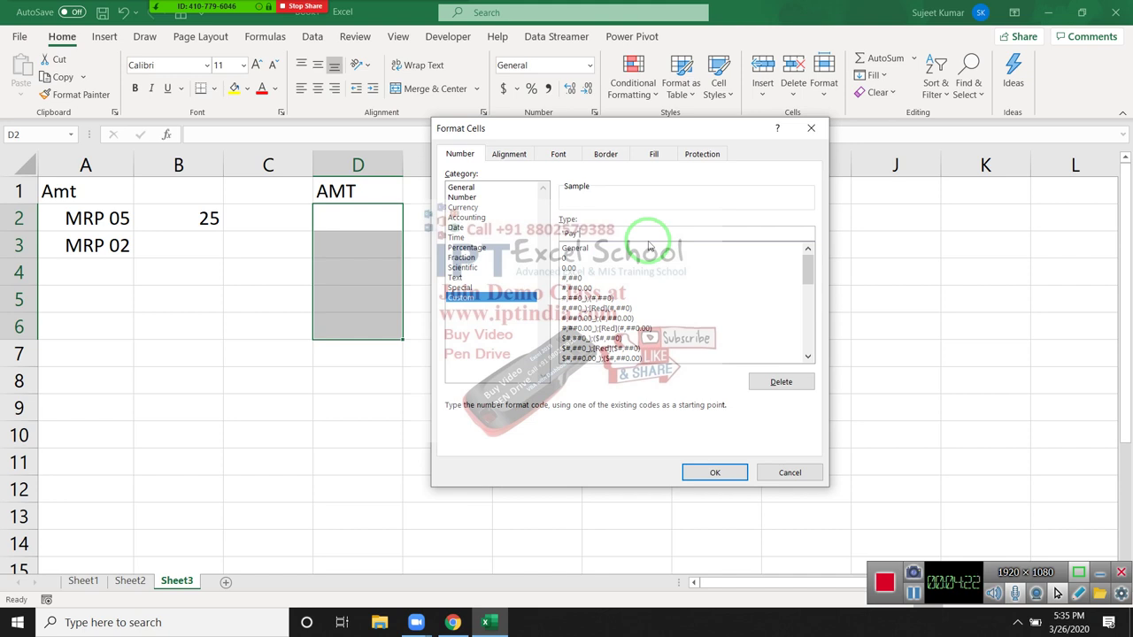
text(-)
text(")
text(Dis)
text(")
click(714, 471)
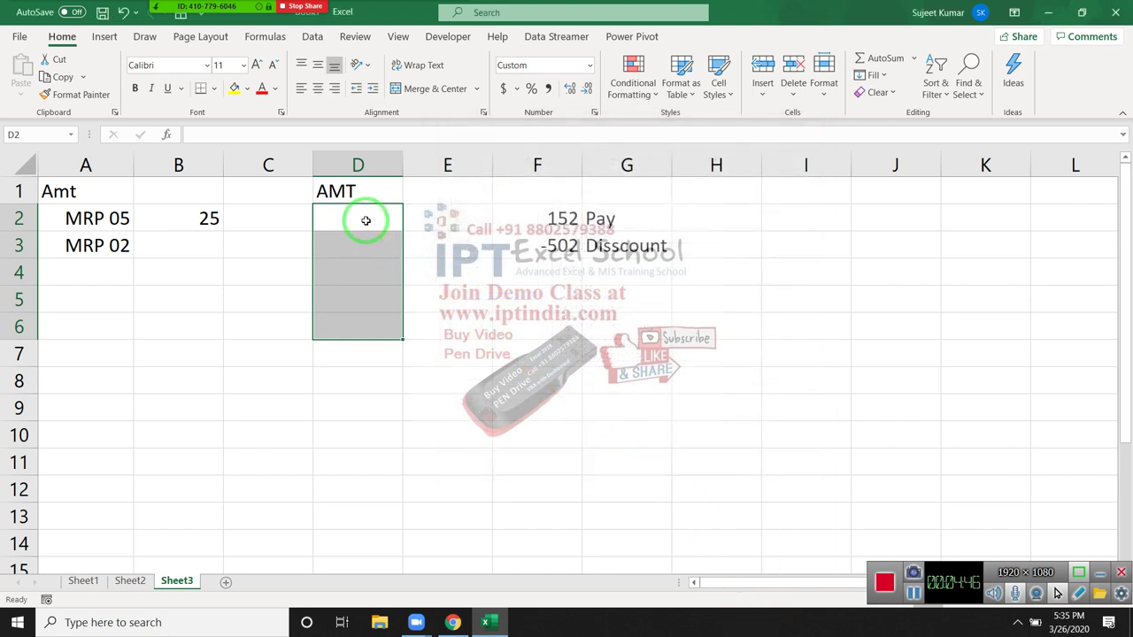
Step: Enter 565 in D2
text(565)
key(Return)
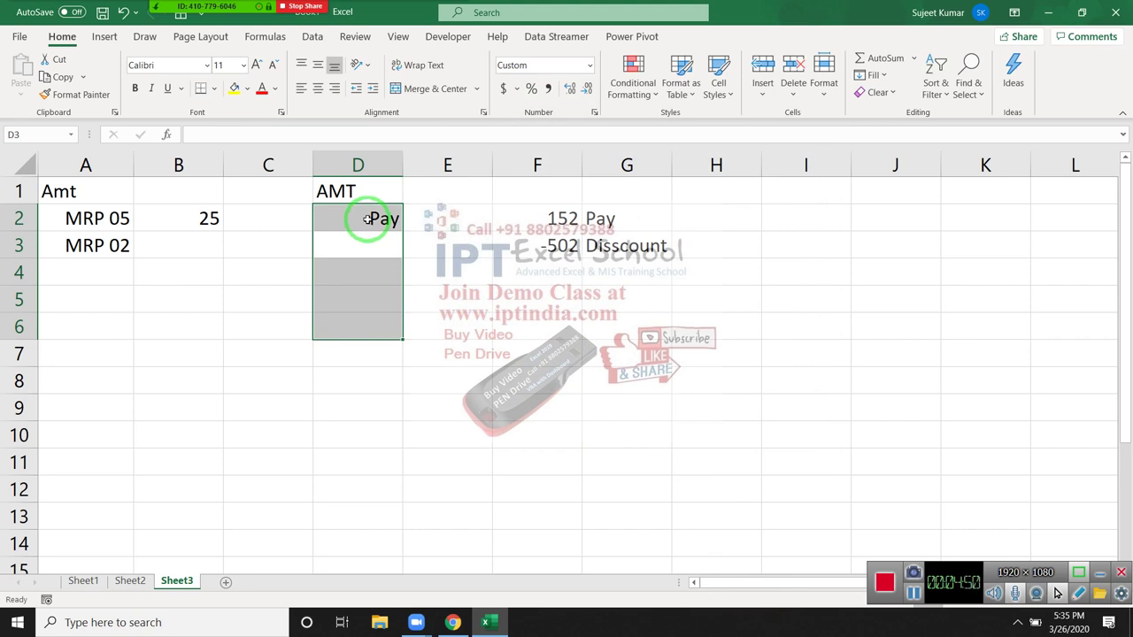
drag(341, 282, 70, 234)
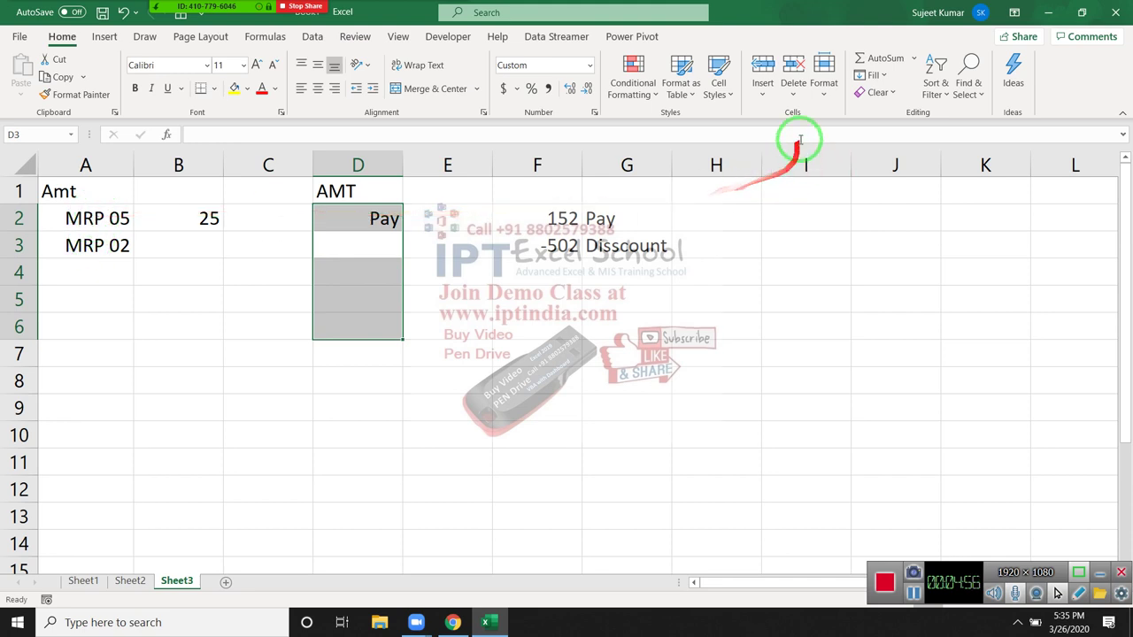
drag(699, 124, 604, 120)
Step: Change the D2:D6 format to "Pay" #;"Dis" # so D2 shows Pay 565
click(594, 112)
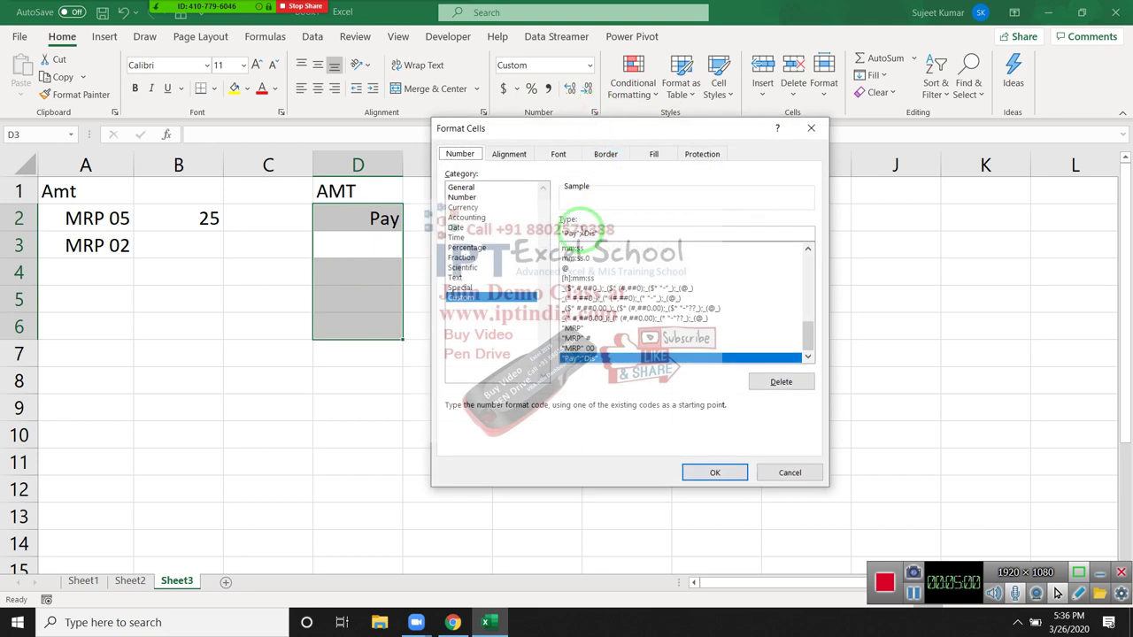
key(BackSpace)
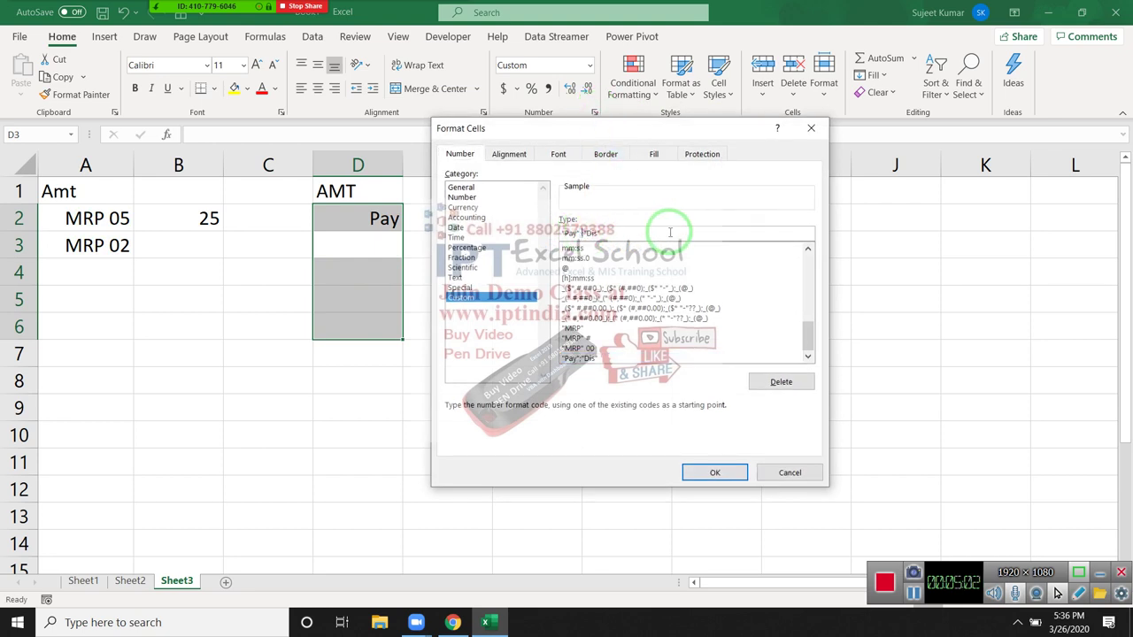
text(#)
text( #)
drag(715, 374, 710, 500)
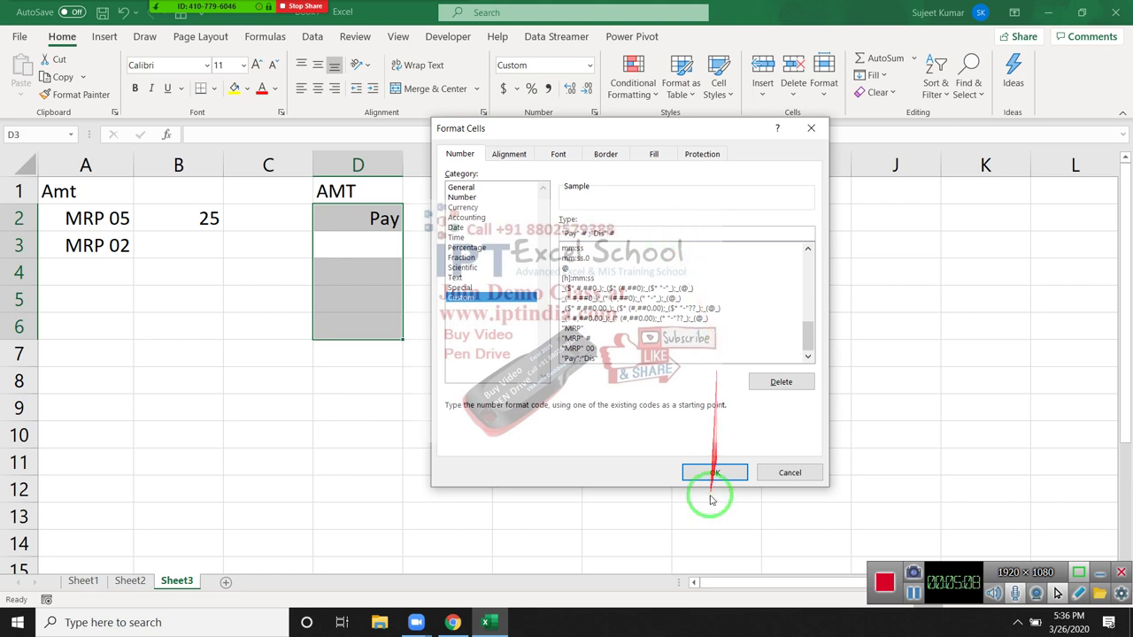
click(698, 479)
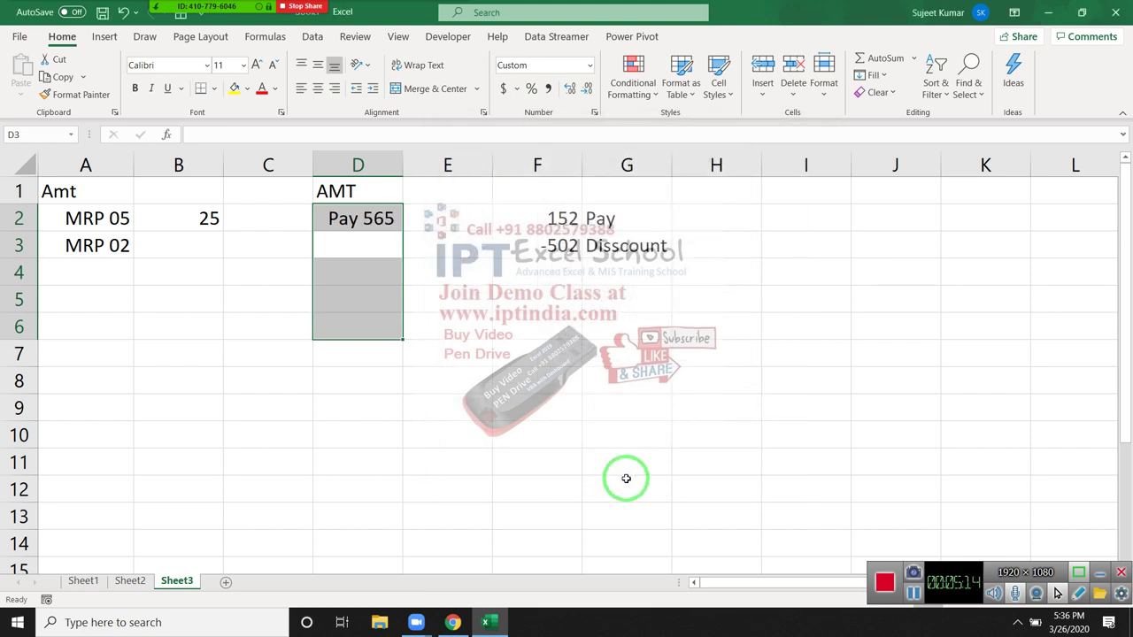
Step: Enter -956 in D3 so it shows Dis 956, then reopen Format Cells to revise its format
text(-)
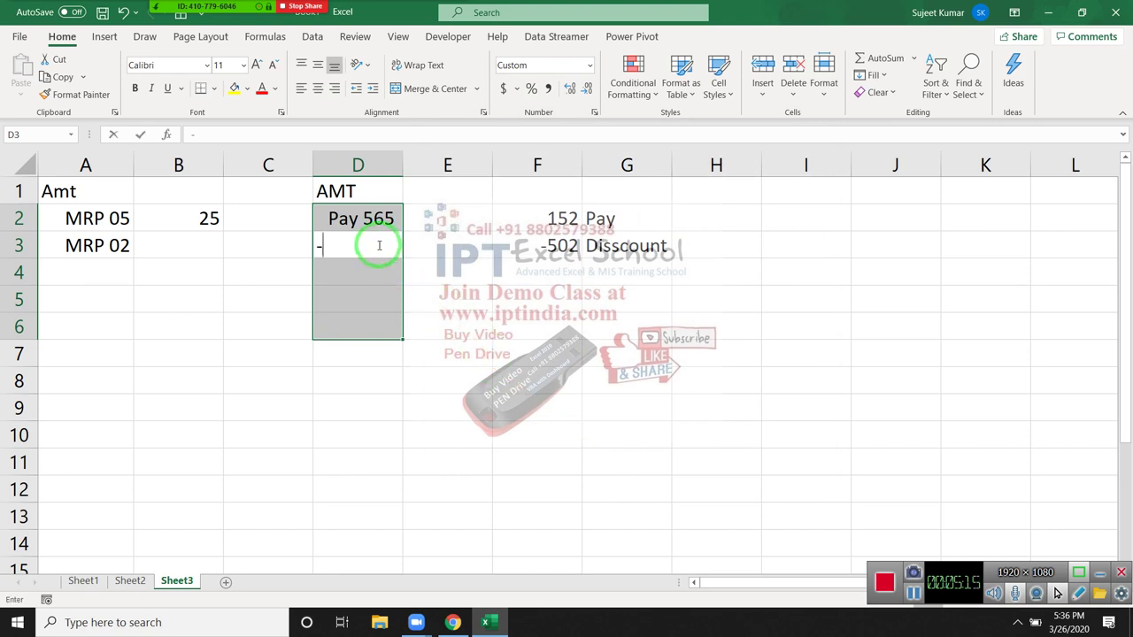
text(956)
key(Return)
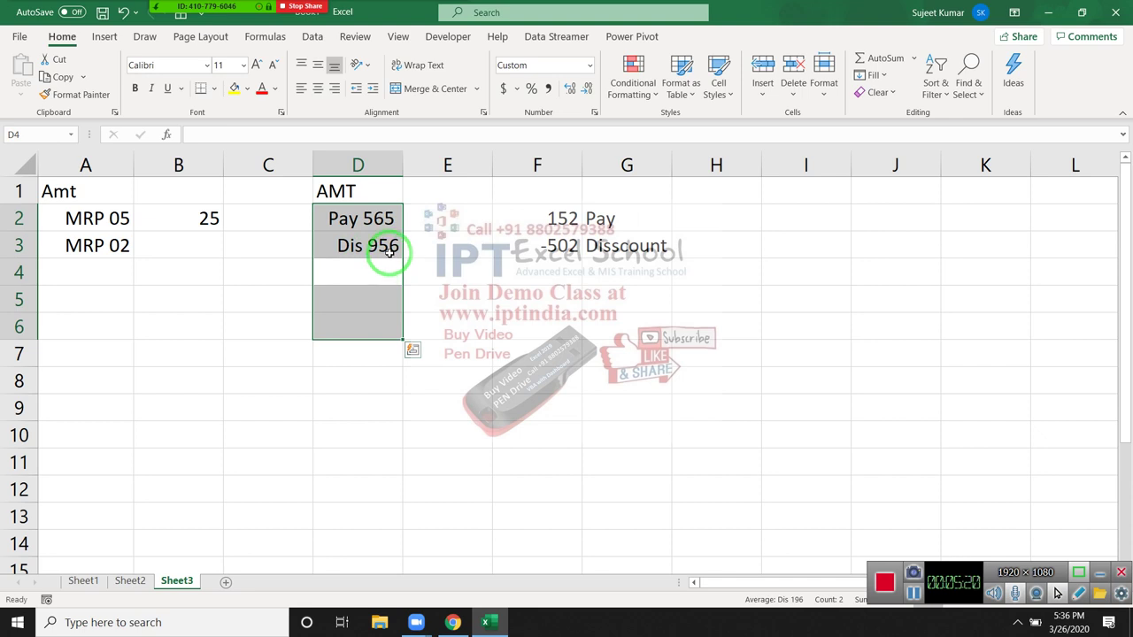
key(shift+Return)
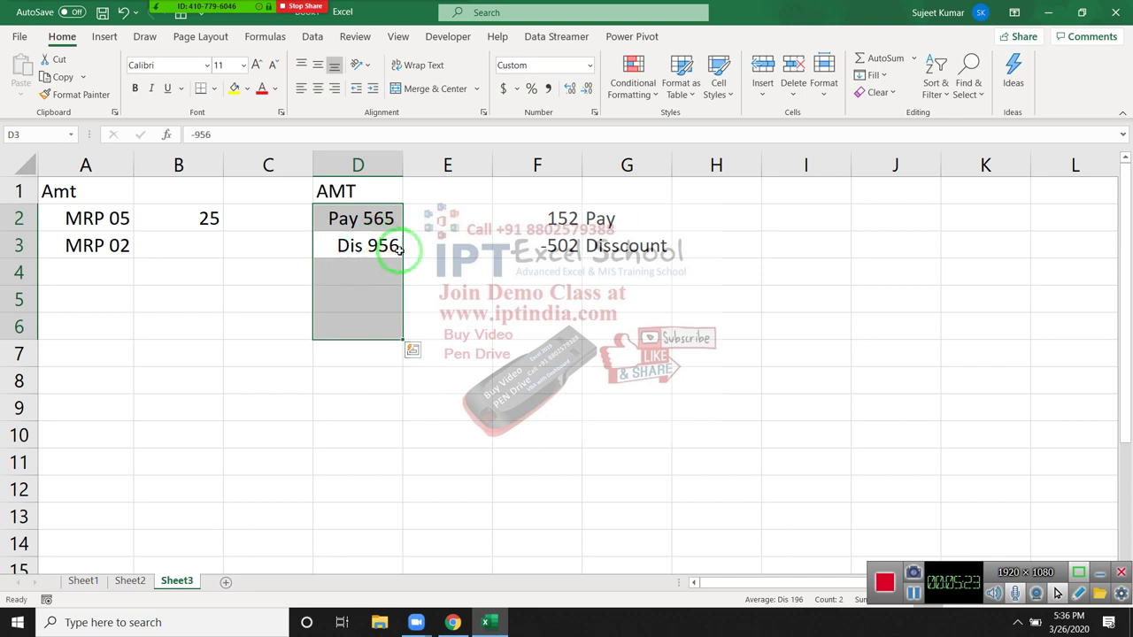
drag(513, 182, 617, 108)
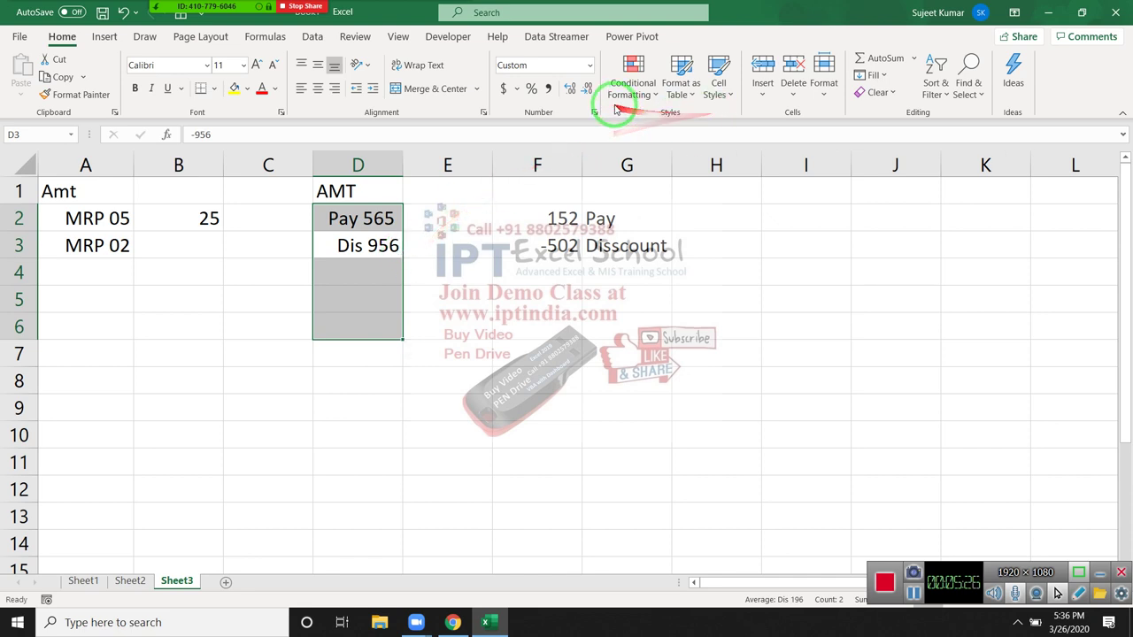
click(594, 112)
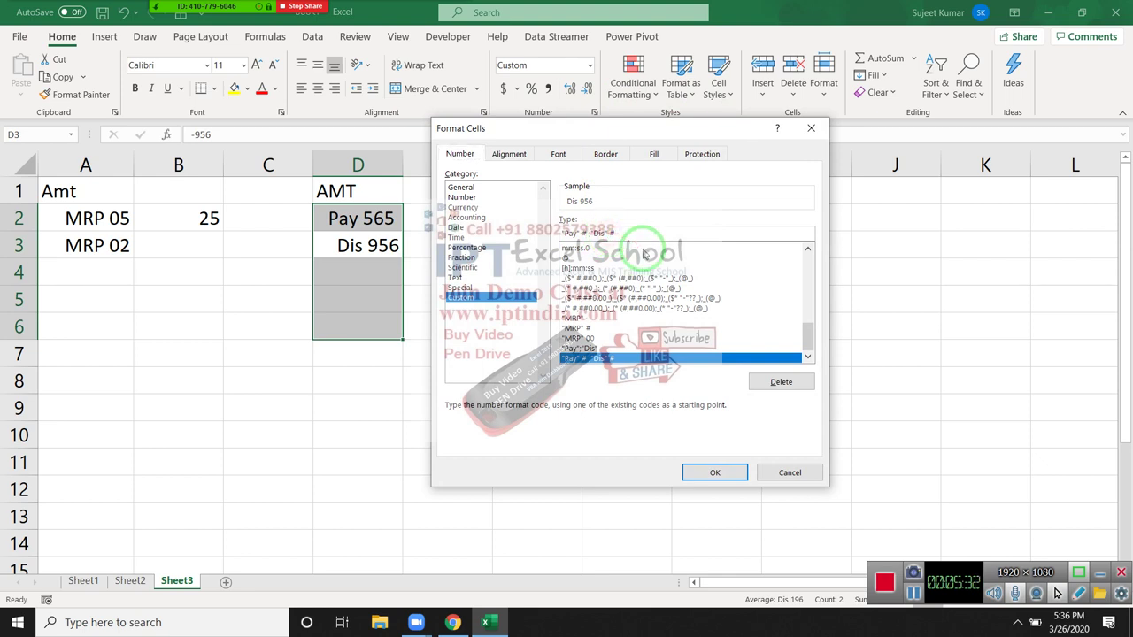
Step: Add a dash after 'Dis' in the negative format and apply it so D3 reads Dis - 956
text(-)
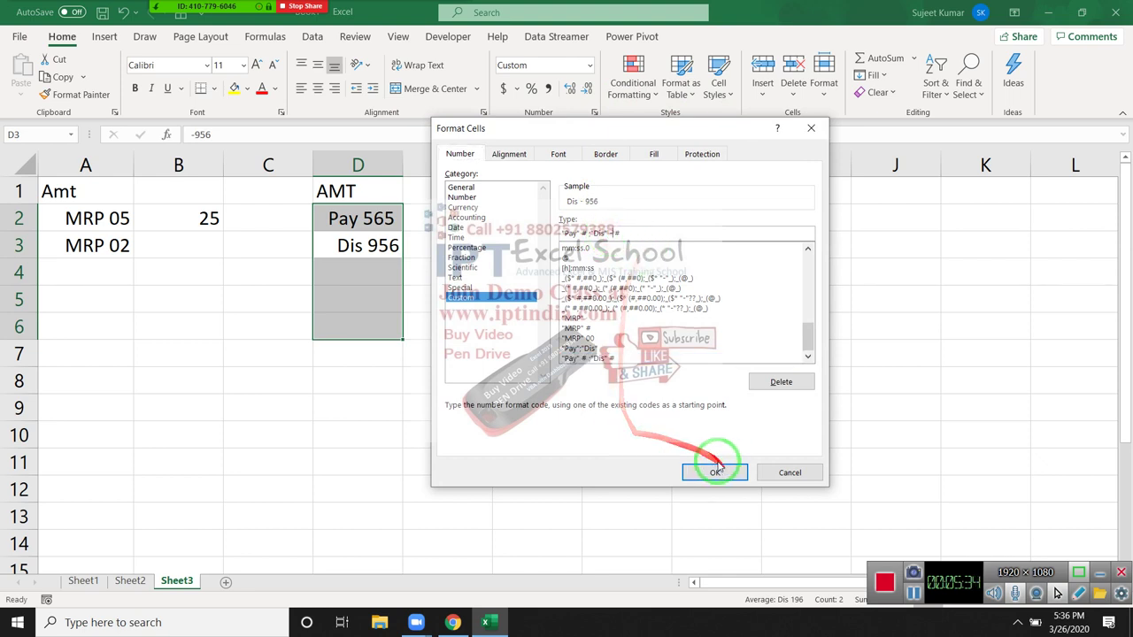
click(714, 472)
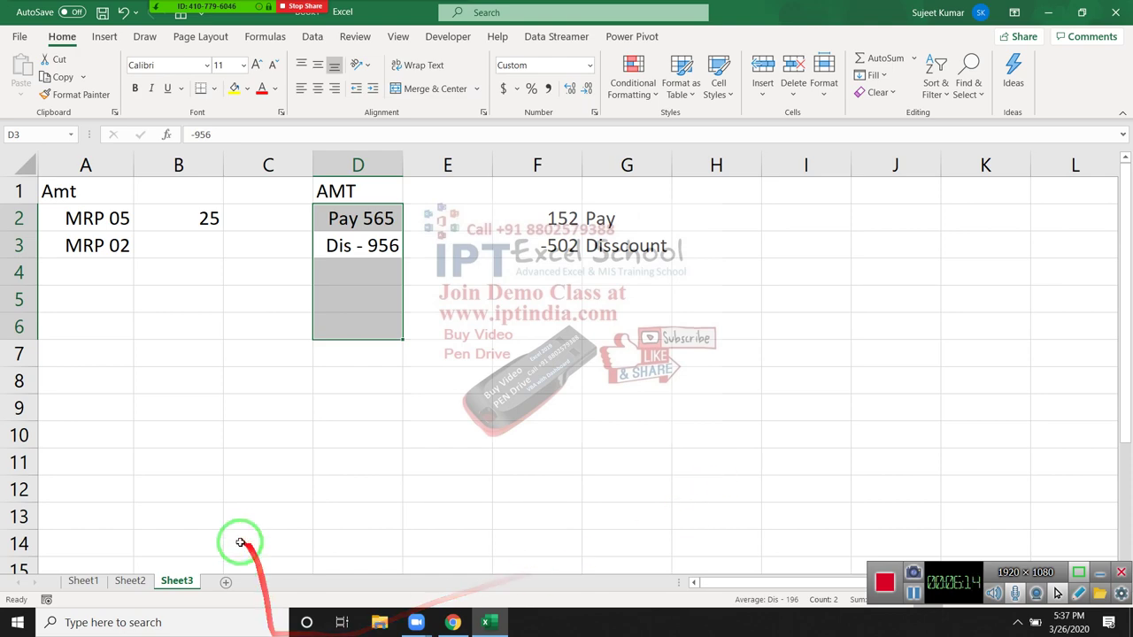
Step: On a new Sheet4, put a Name header in A1 and fill twelve names into A2:A13
click(227, 582)
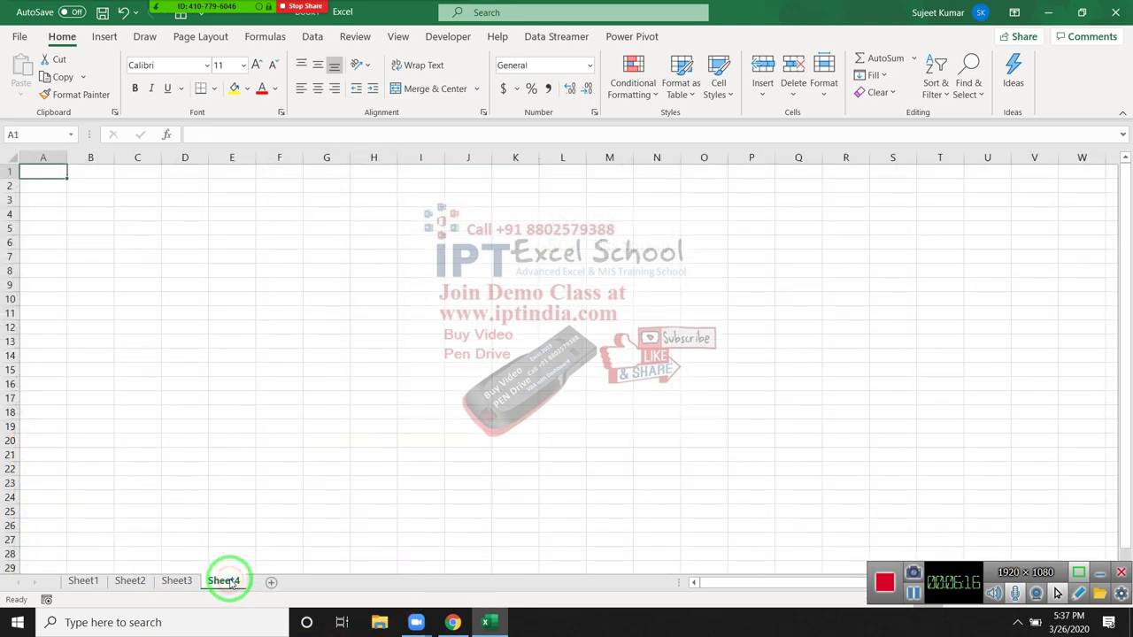
scroll(229, 581, up, 2)
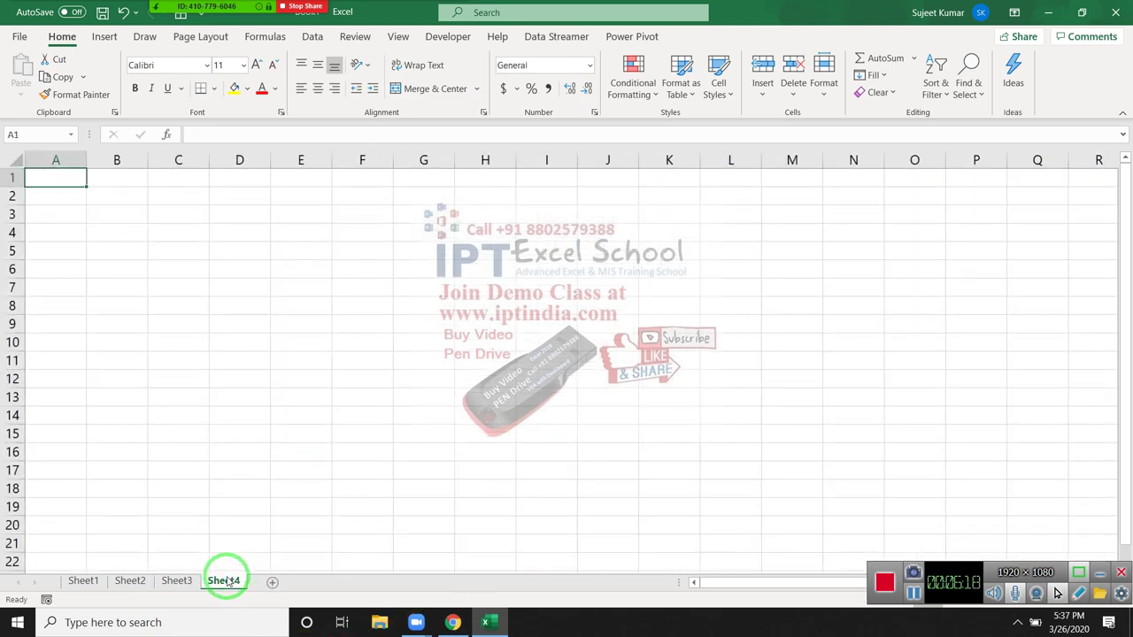
text(Name)
key(Return)
text(P)
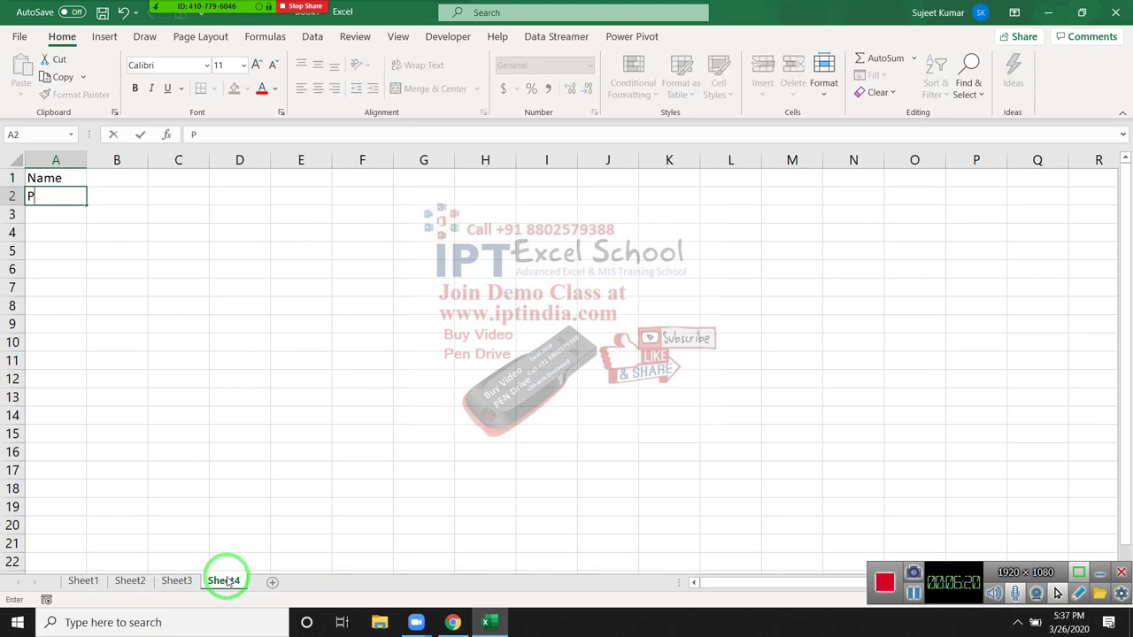
text(uja)
key(Return)
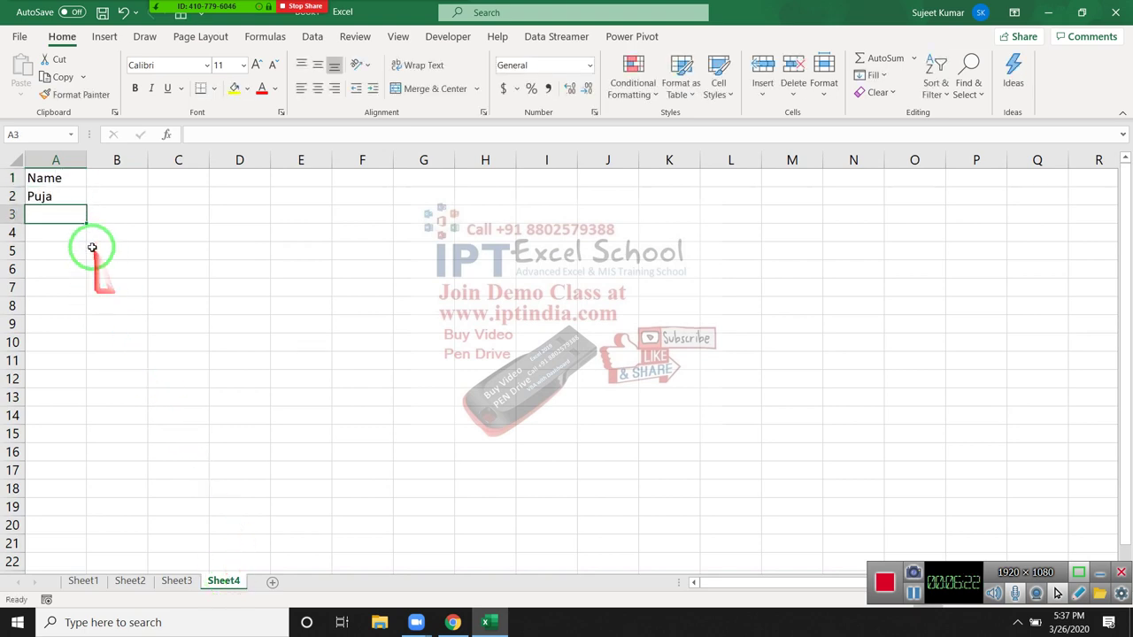
click(72, 197)
drag(85, 204, 92, 403)
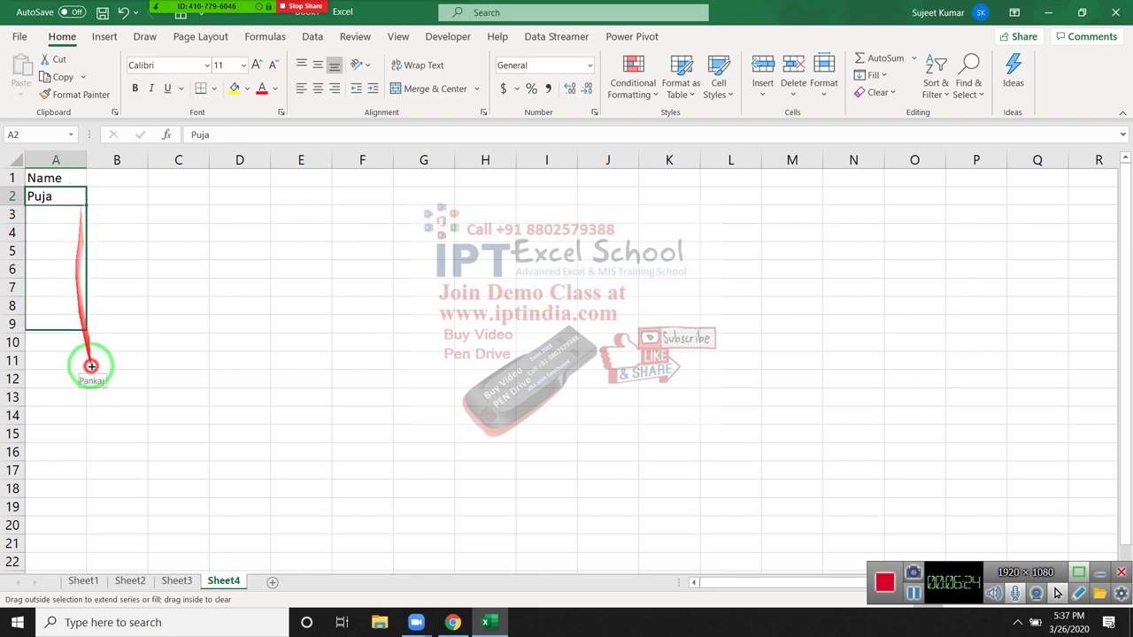
Step: Start a header in B1, erasing the partly typed text
click(97, 177)
text(P)
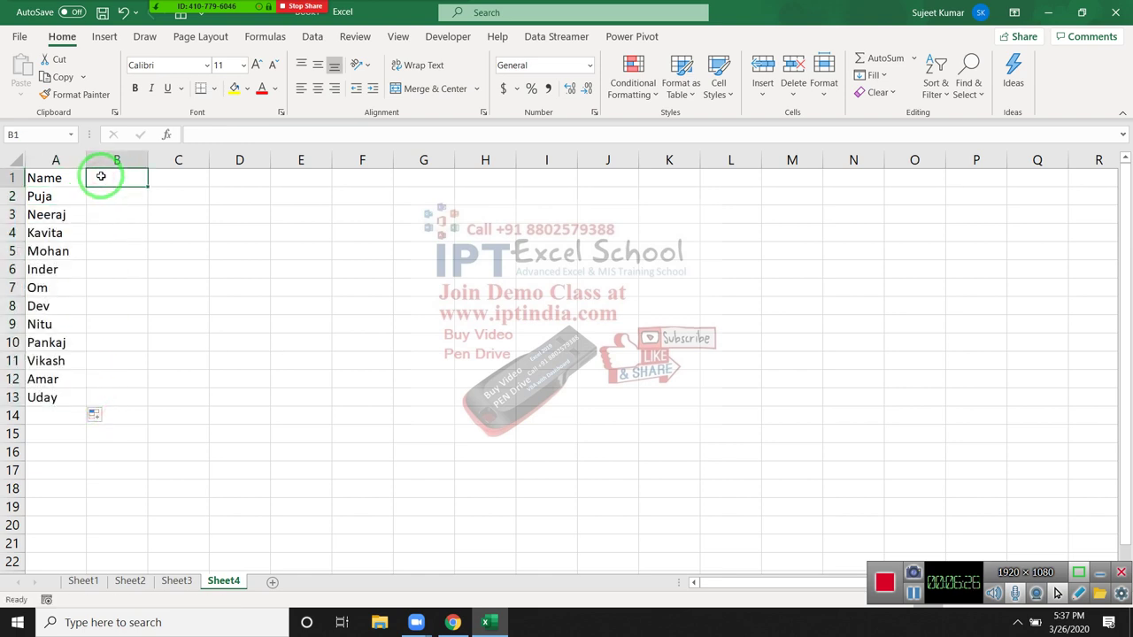
text(a)
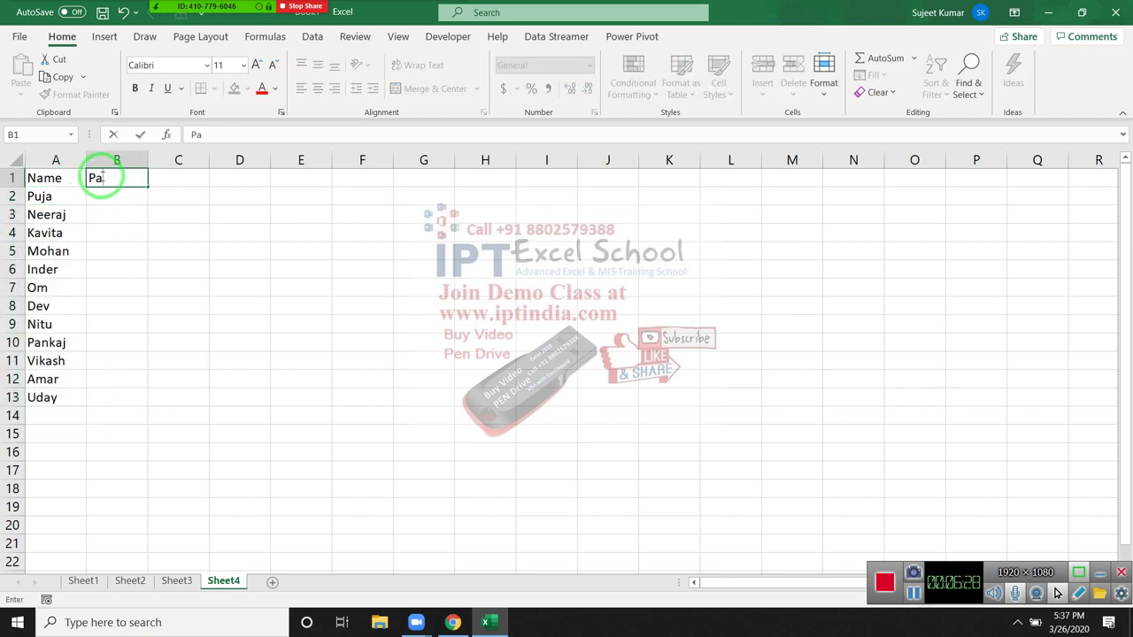
key(BackSpace)
key(BackSpace)
Step: Enter the first date in B1 and fill dates across row 1 to 19-Jan
text(1/1)
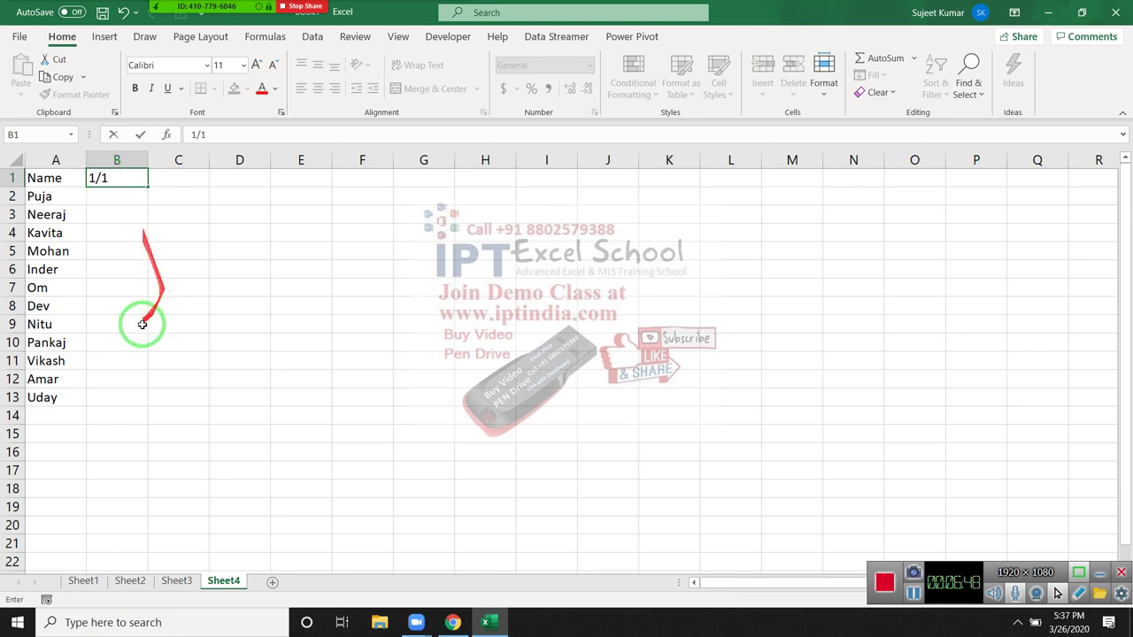
click(124, 232)
click(126, 178)
mouse_move(147, 187)
mouse_down()
mouse_move(1121, 152)
mouse_move(1011, 185)
mouse_up()
Step: Enter the formula =RANDBETWEEN(1,9) in B2
key(ctrl+Home)
key(Right)
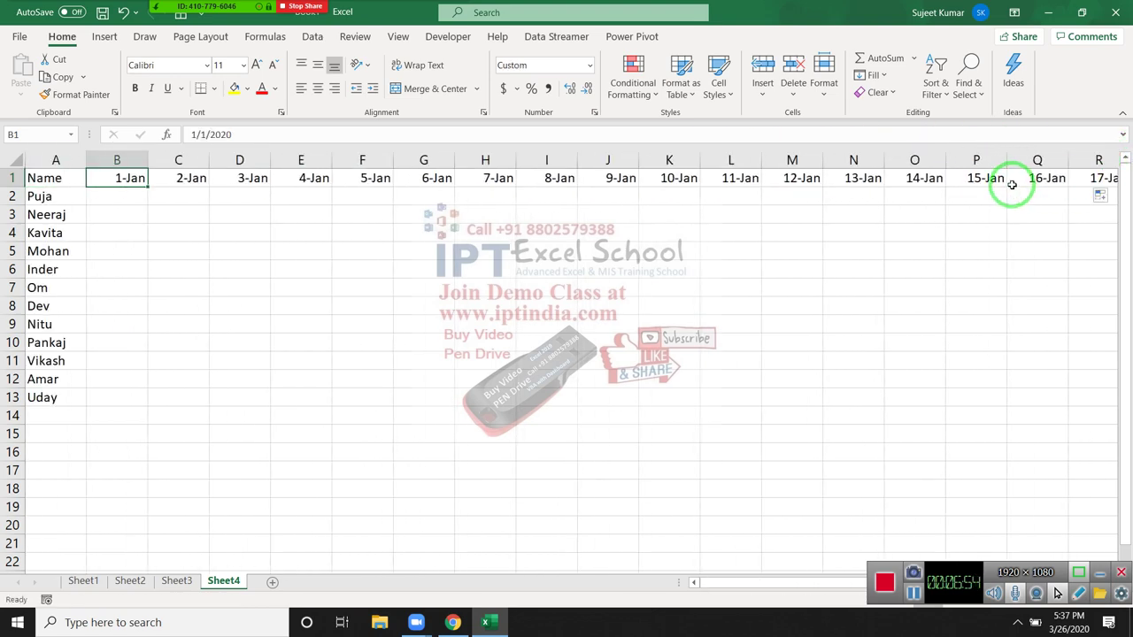
key(Down)
text(=ra)
key(Down)
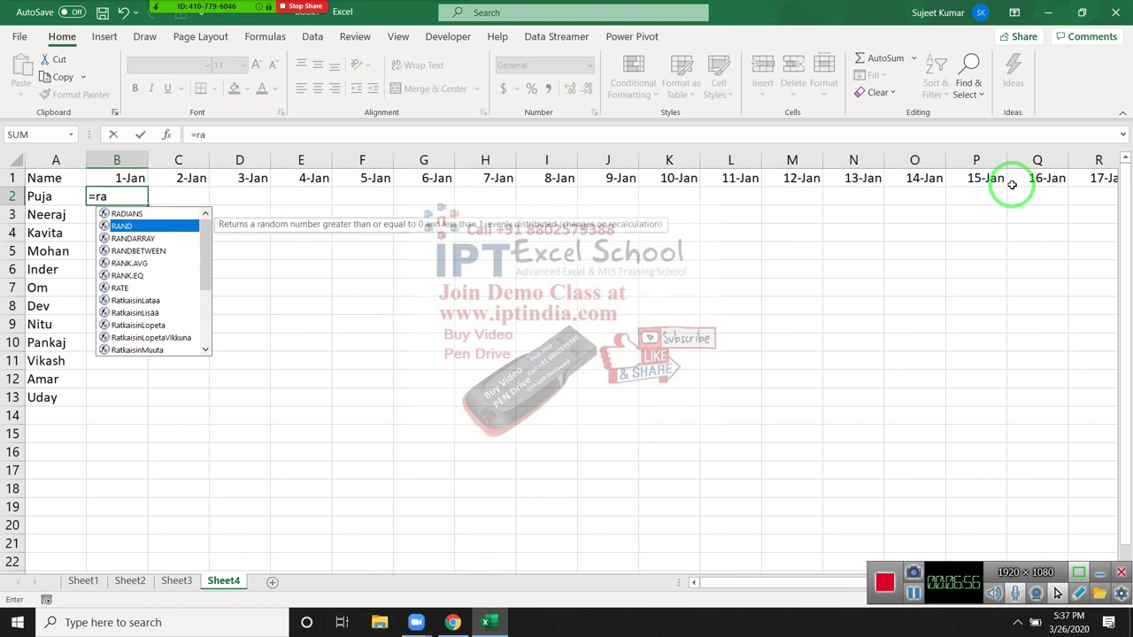
key(Down)
key(Down)
key(Tab)
text(1)
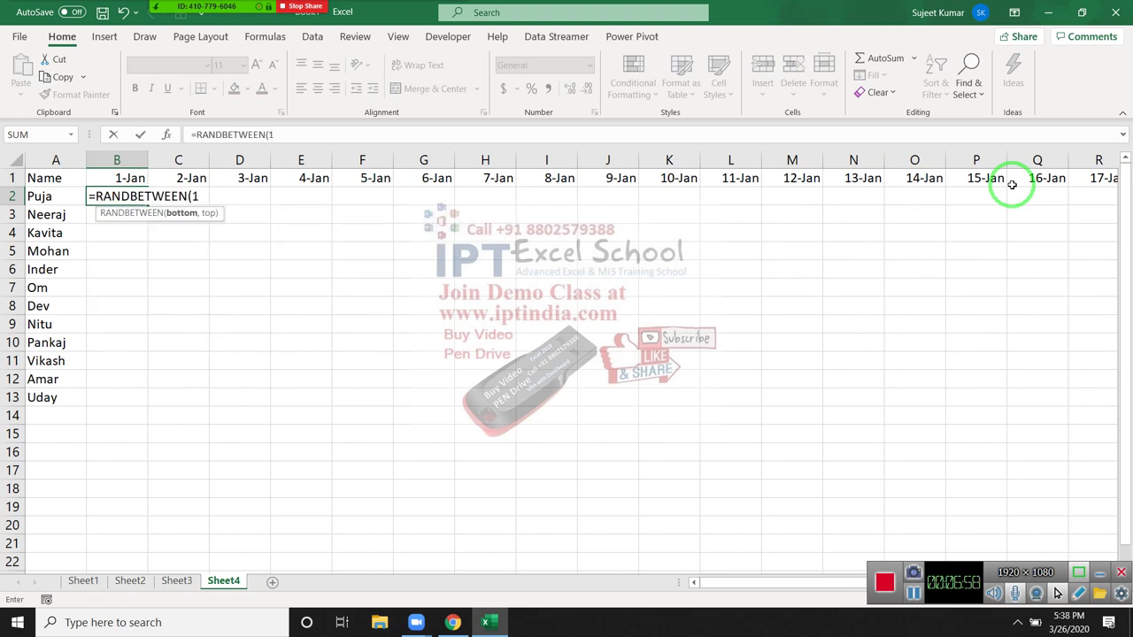
text(0,)
key(BackSpace)
key(BackSpace)
text(,)
key(Escape)
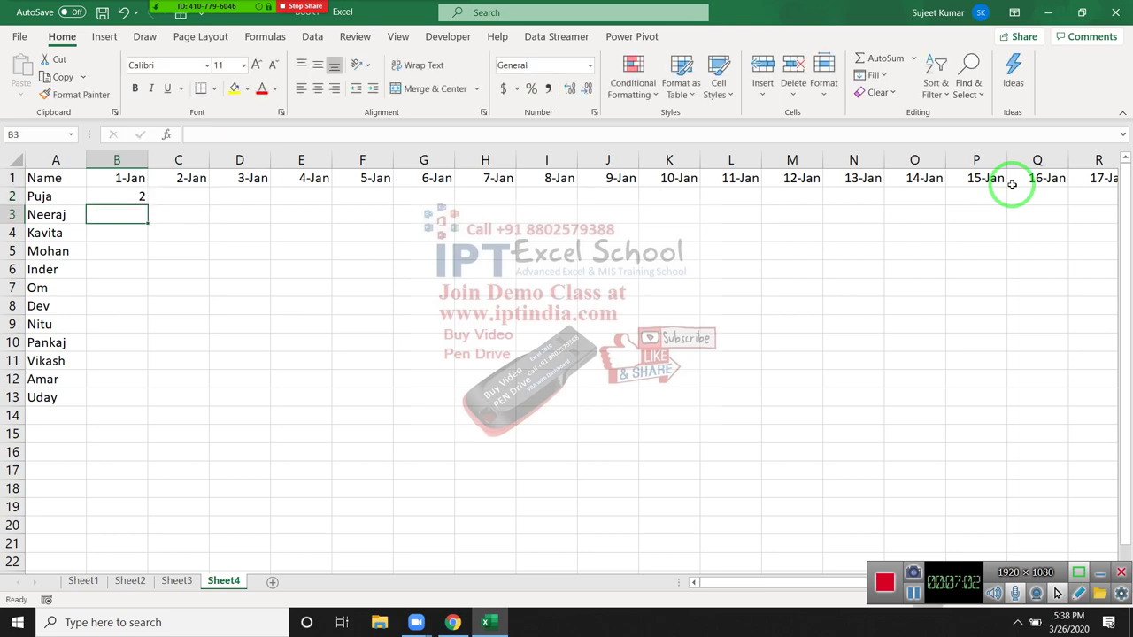
Step: Fill the random formula across B2:T13 and paste the grid back as fixed values
scroll(1011, 190, right, 3)
click(1014, 195)
key(ctrl+shift+Left)
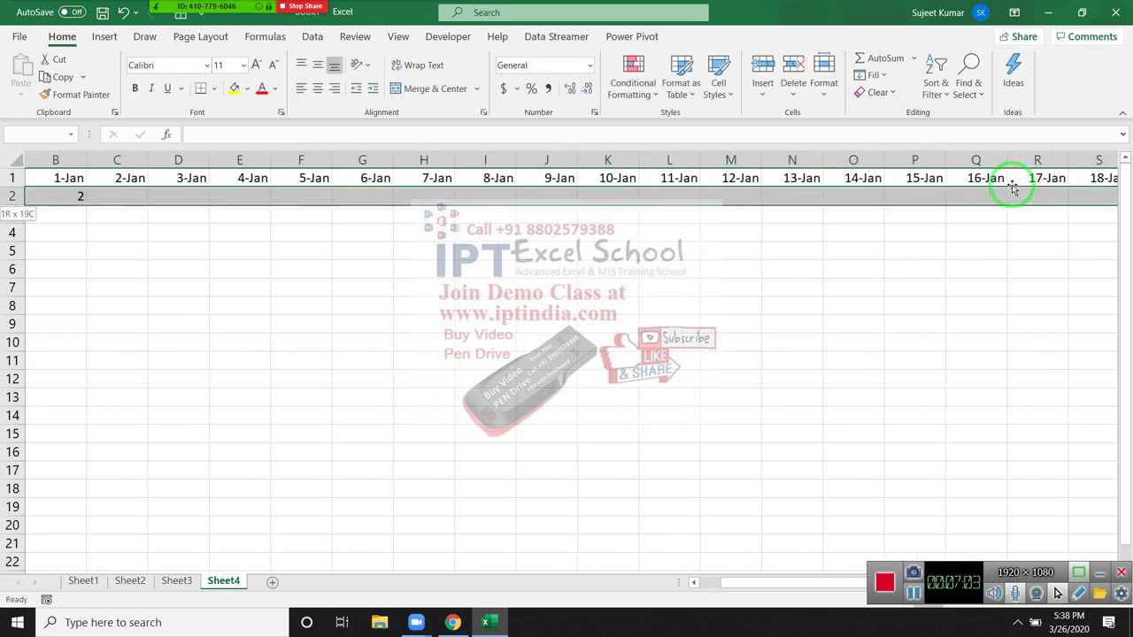
key(shift+Down)
key(shift+Down)
key(shift+Down)
key(shift+Down)
key(shift+Down)
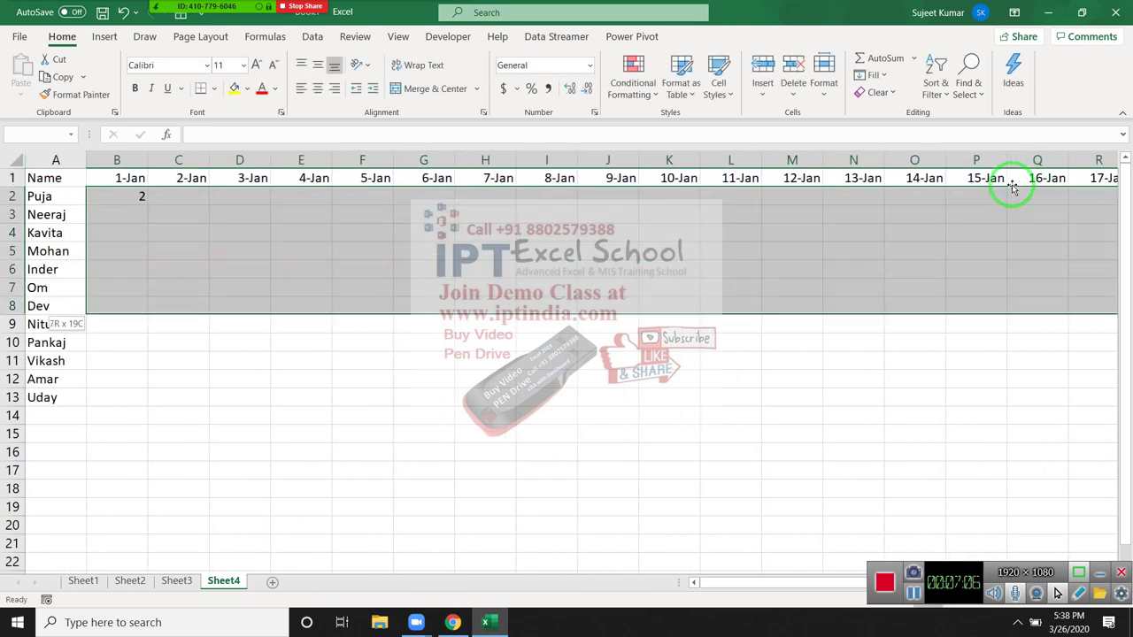
key(shift+Down)
key(shift+Down)
key(shift+Down)
key(shift+Down)
key(shift+Down)
text(=RANDBETWEEN(1,9))
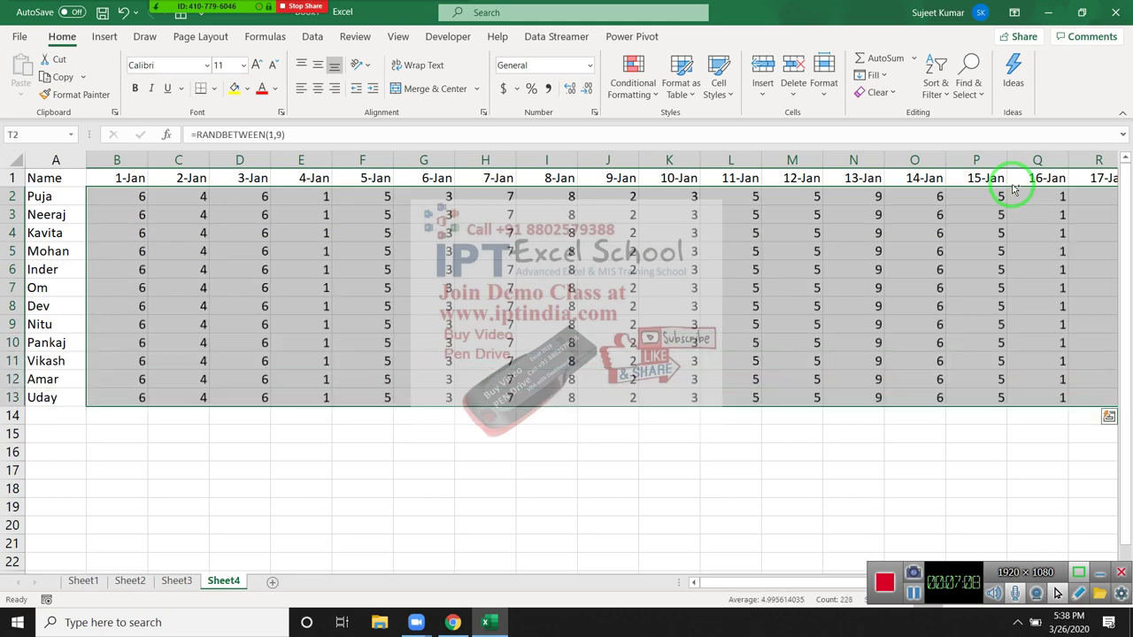
key(ctrl+c)
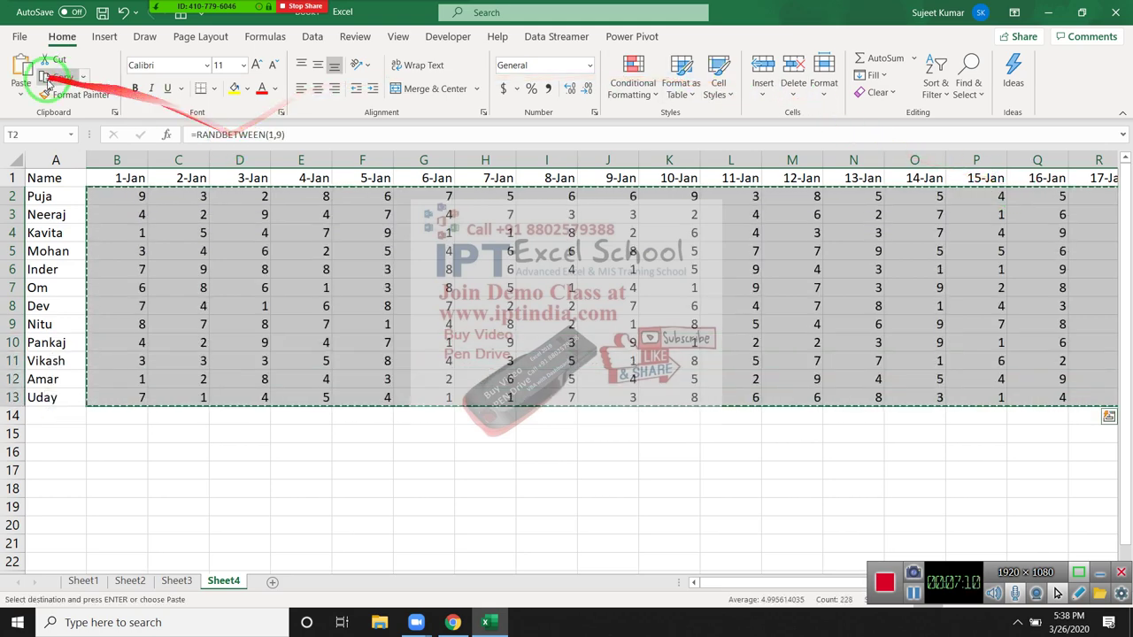
click(21, 94)
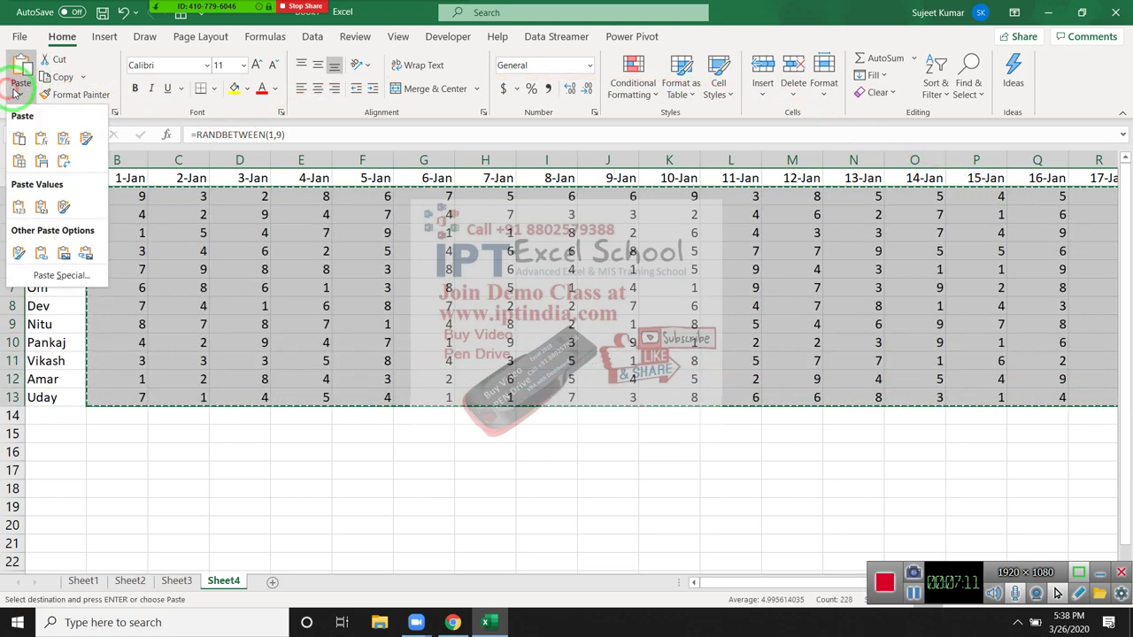
click(19, 206)
key(Left)
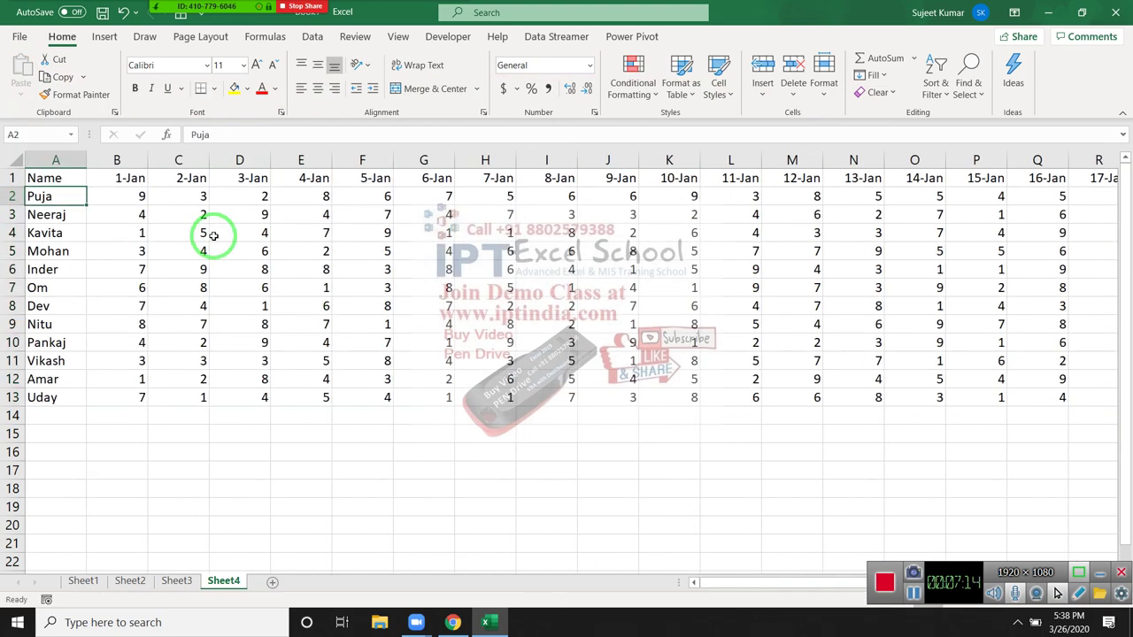
Step: Set F5, I8, J5, K7 and P5 to 0 to mark absences
click(310, 232)
click(354, 252)
text(0)
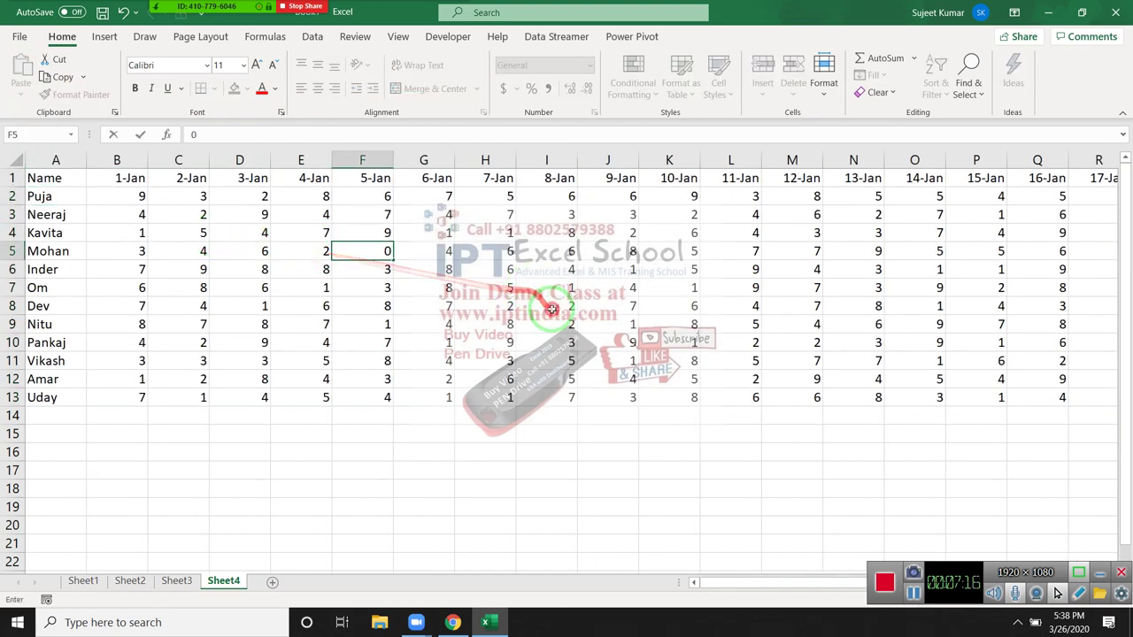
click(546, 305)
text(0)
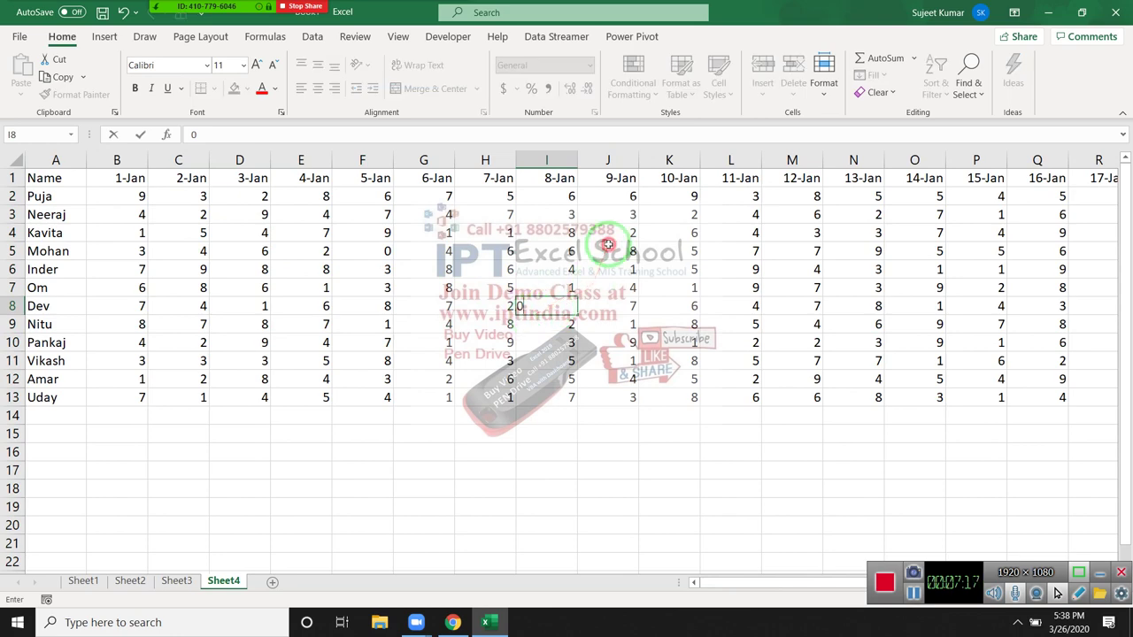
click(611, 251)
text(0)
click(695, 288)
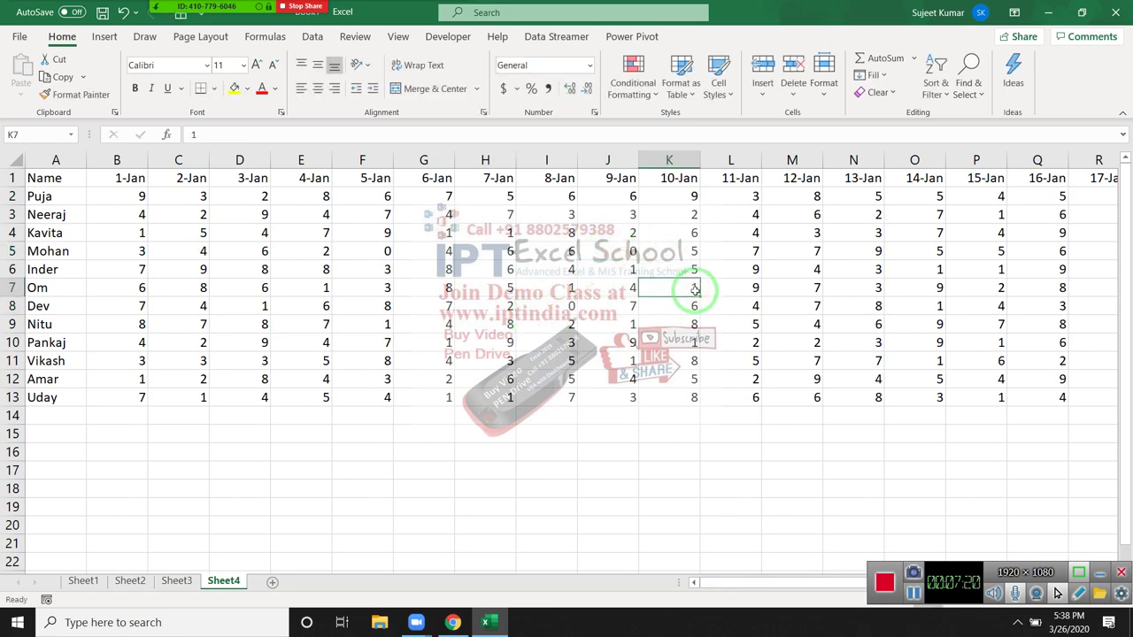
text(0)
click(954, 251)
text(0)
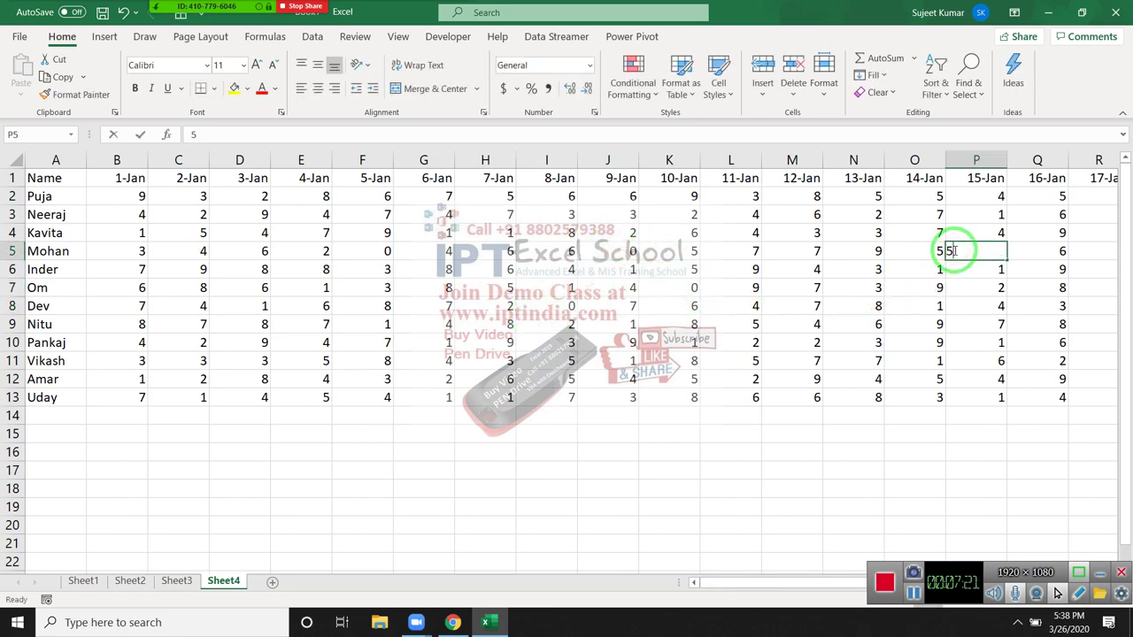
click(954, 240)
click(954, 252)
Step: Return to B2 and select the whole attendance range B2:T13
key(ctrl+Left)
key(ctrl+Up)
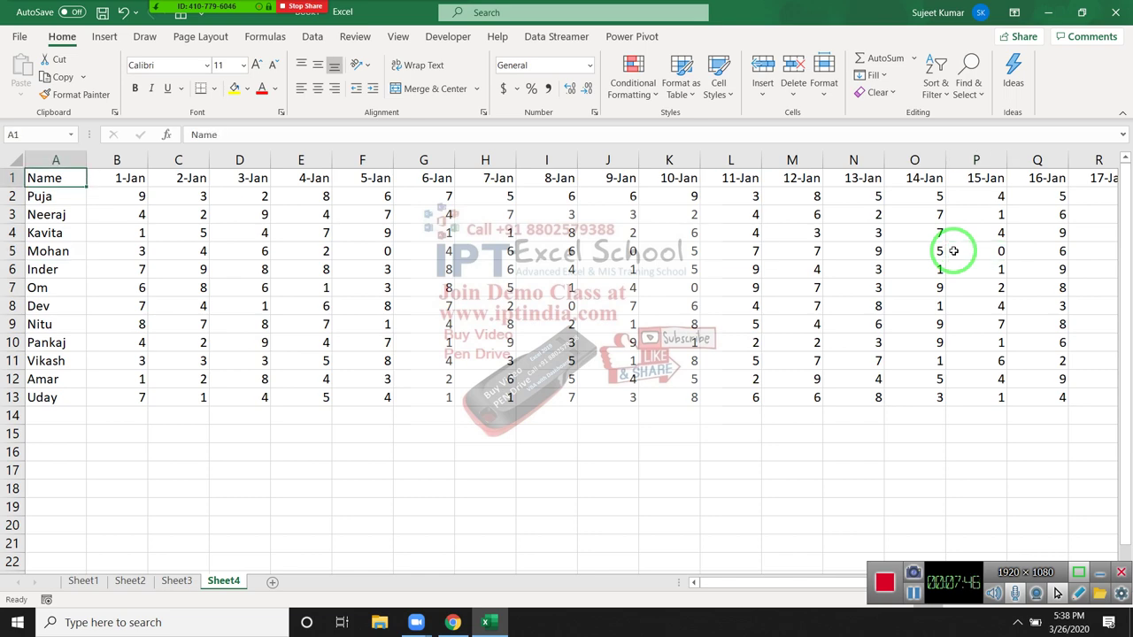
key(Right)
key(Down)
key(ctrl+shift+Right)
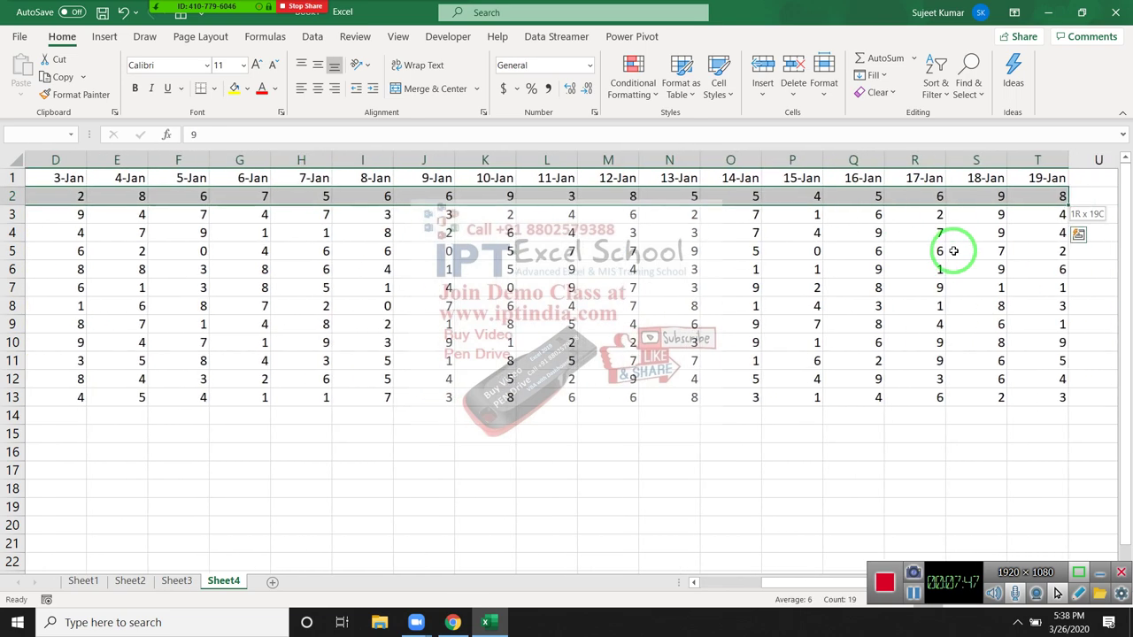
key(ctrl+shift+Down)
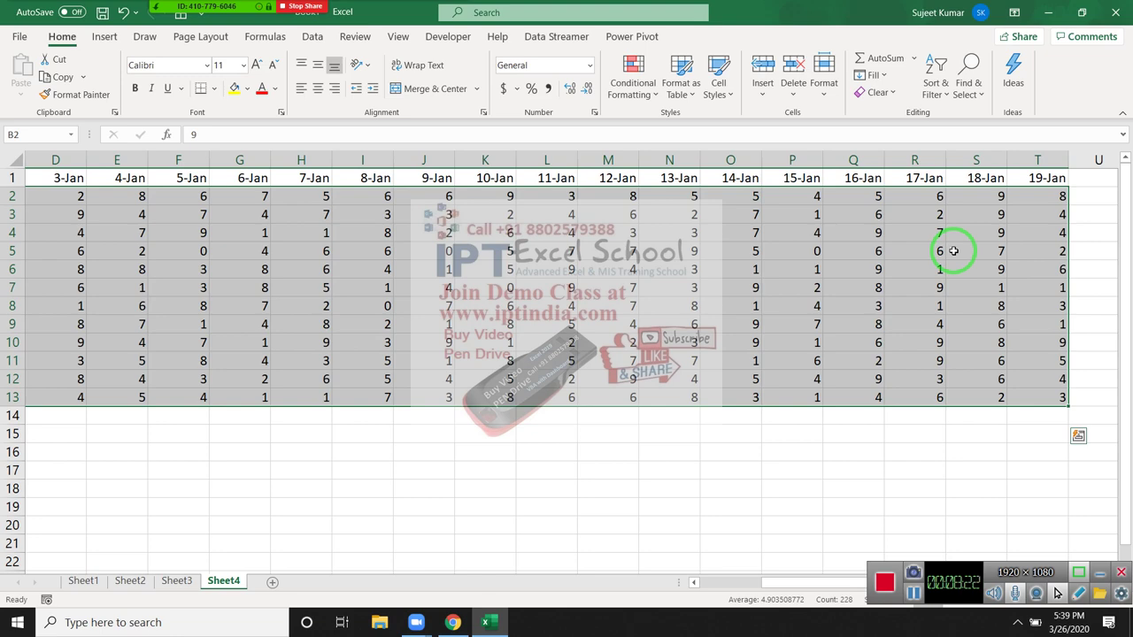
Step: Apply the custom number format "P";;"A" to the selected attendance grid
right_click(799, 298)
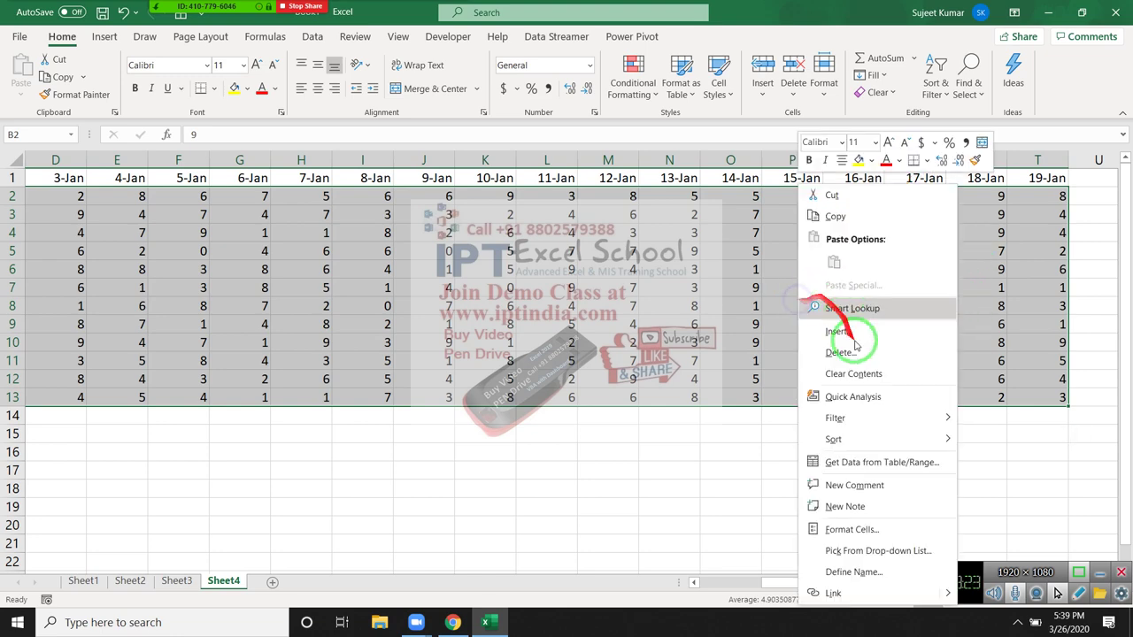
click(851, 529)
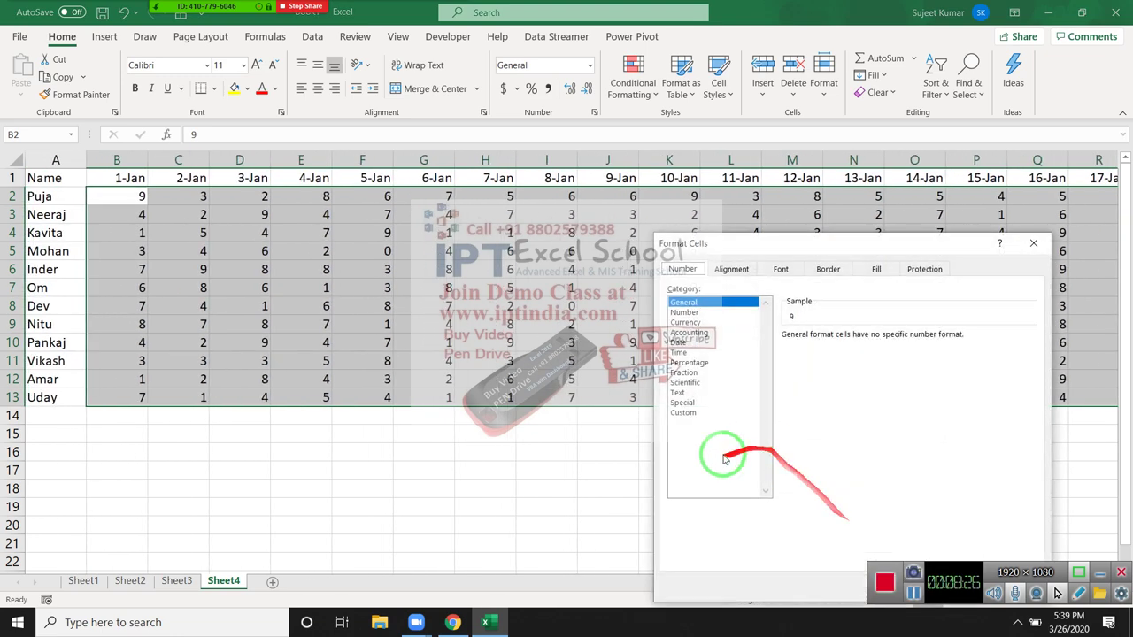
click(681, 413)
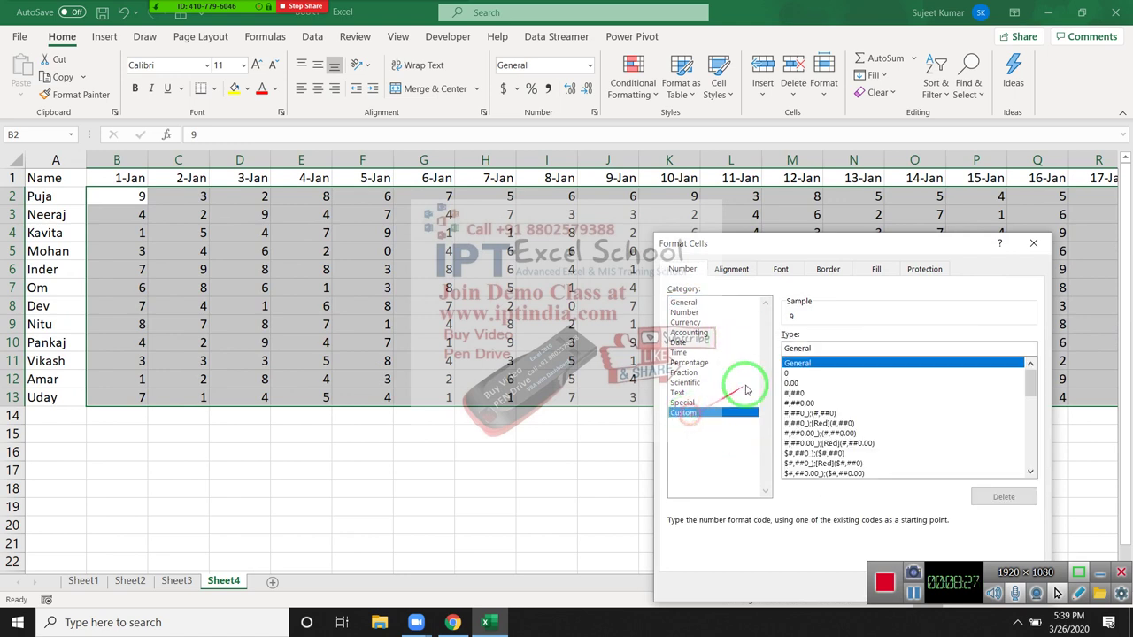
double_click(799, 349)
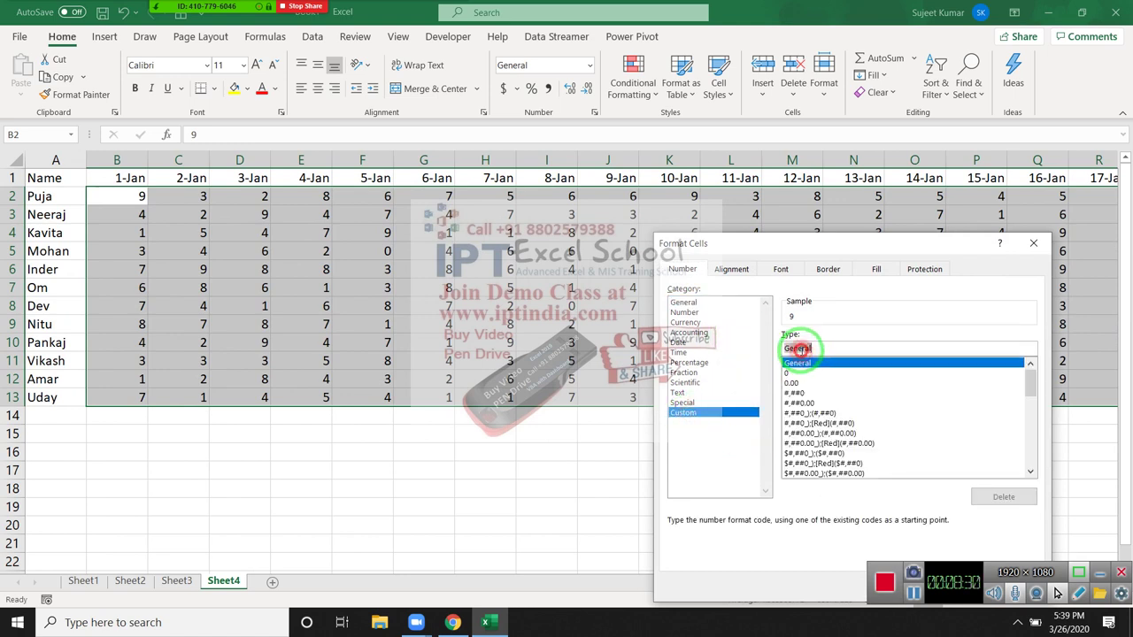
text(")
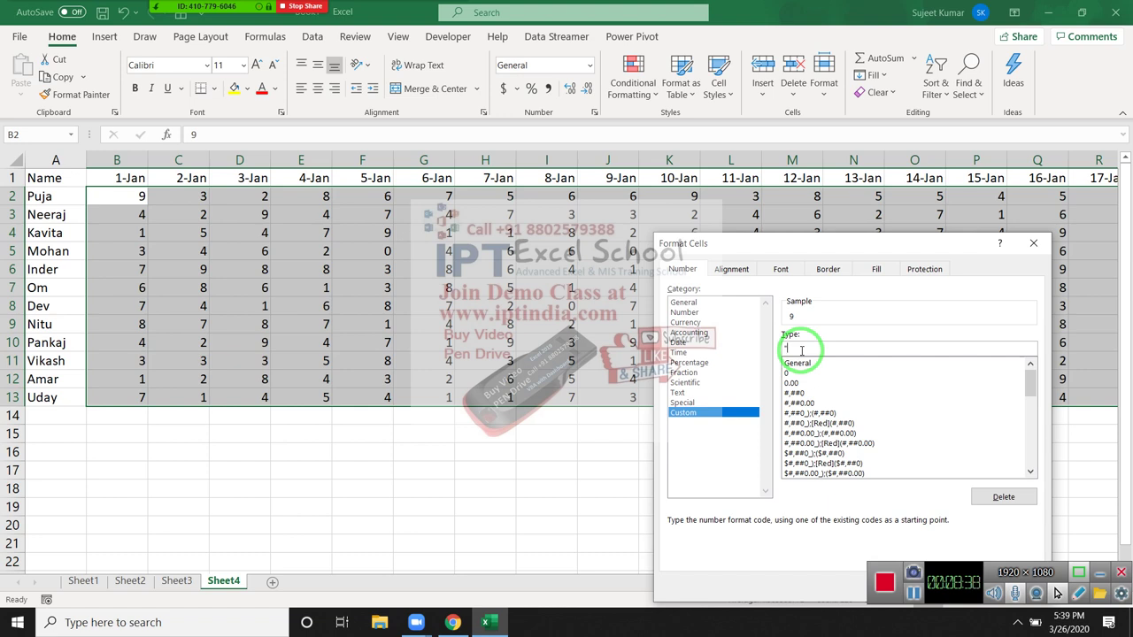
text(P")
text(;;)
text("A")
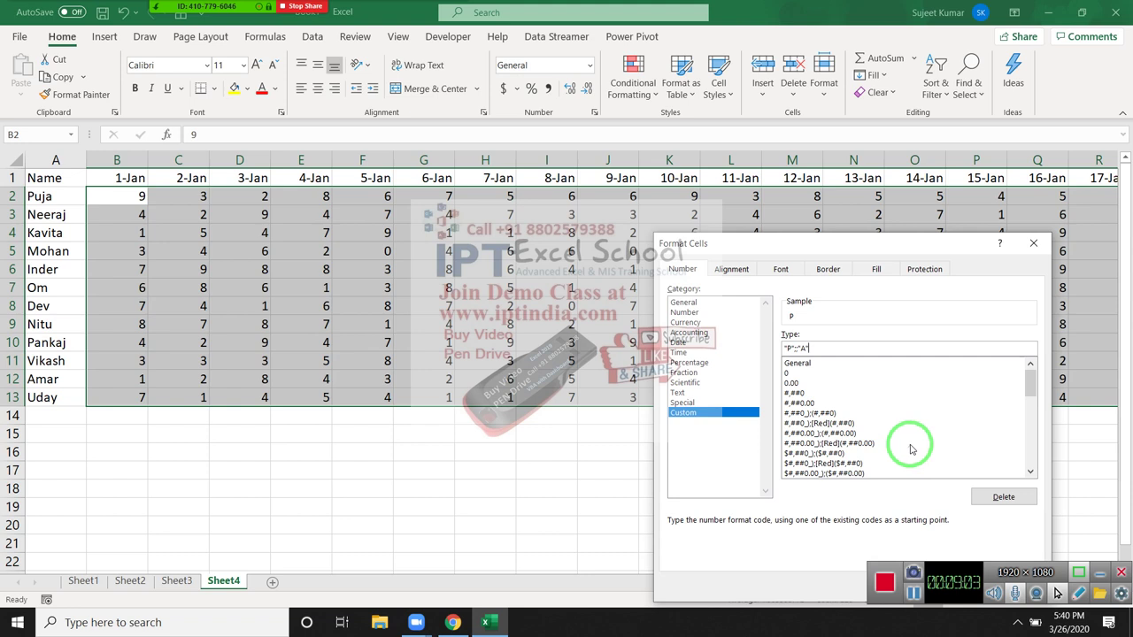
drag(903, 423, 758, 355)
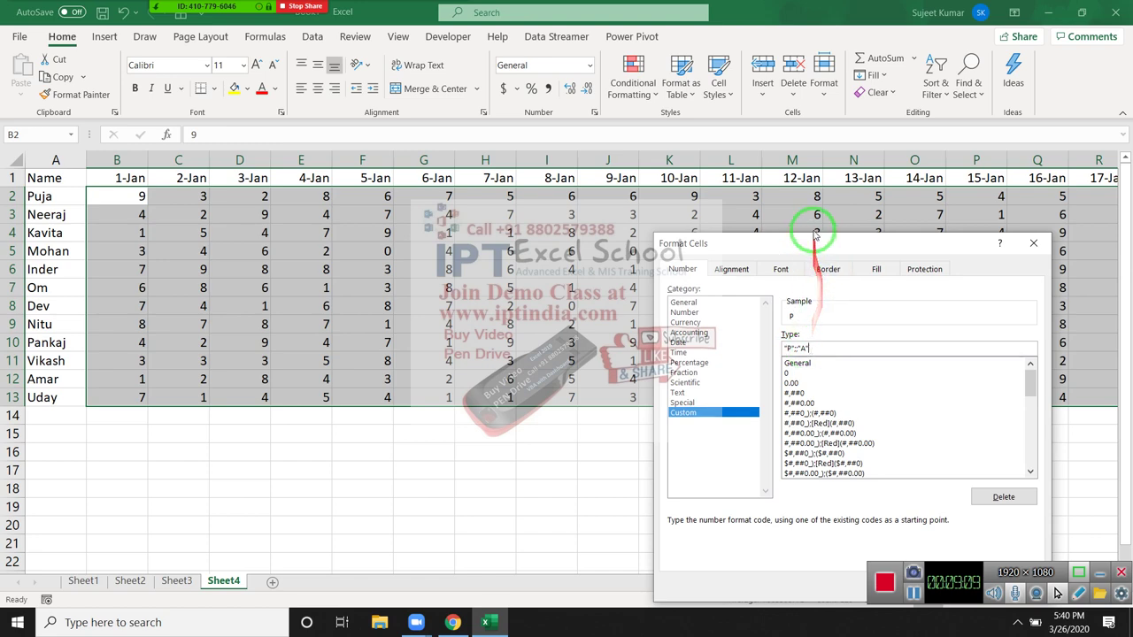
drag(809, 241, 745, 193)
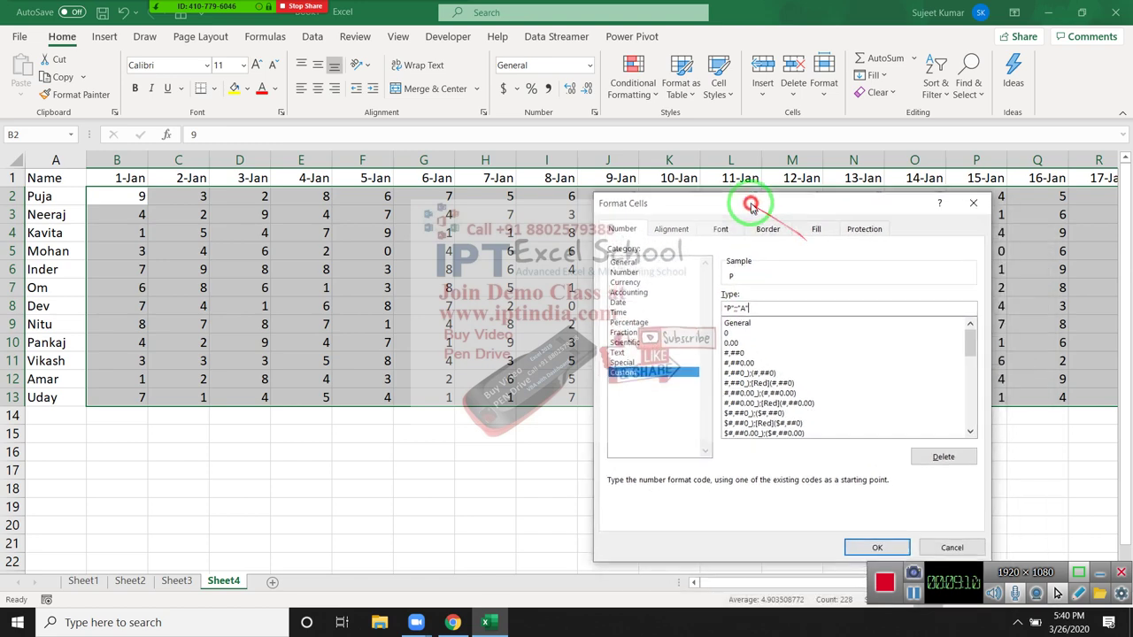
click(872, 539)
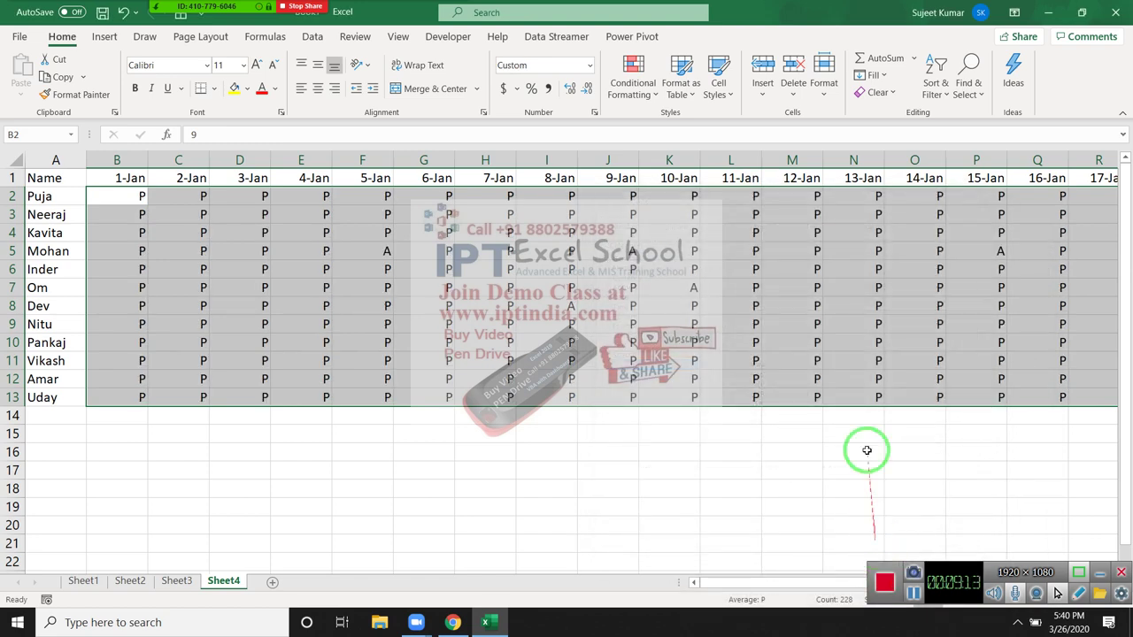
click(818, 305)
key(ctrl+Right)
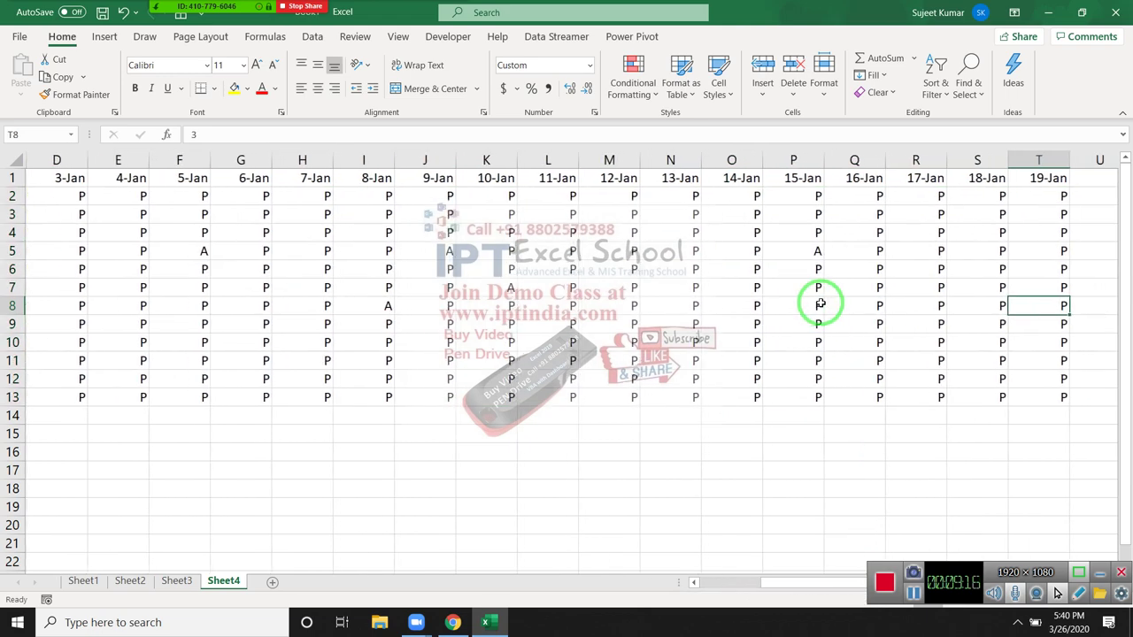
key(ctrl+Left)
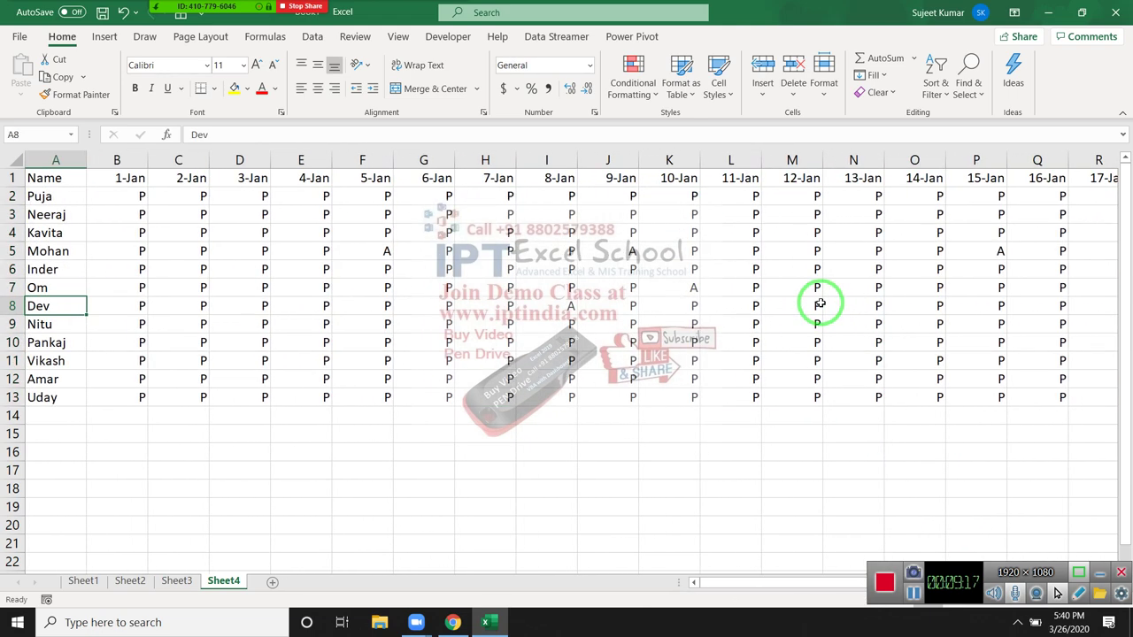
key(Up)
key(Up)
key(Up)
key(Up)
key(Up)
key(Up)
key(Up)
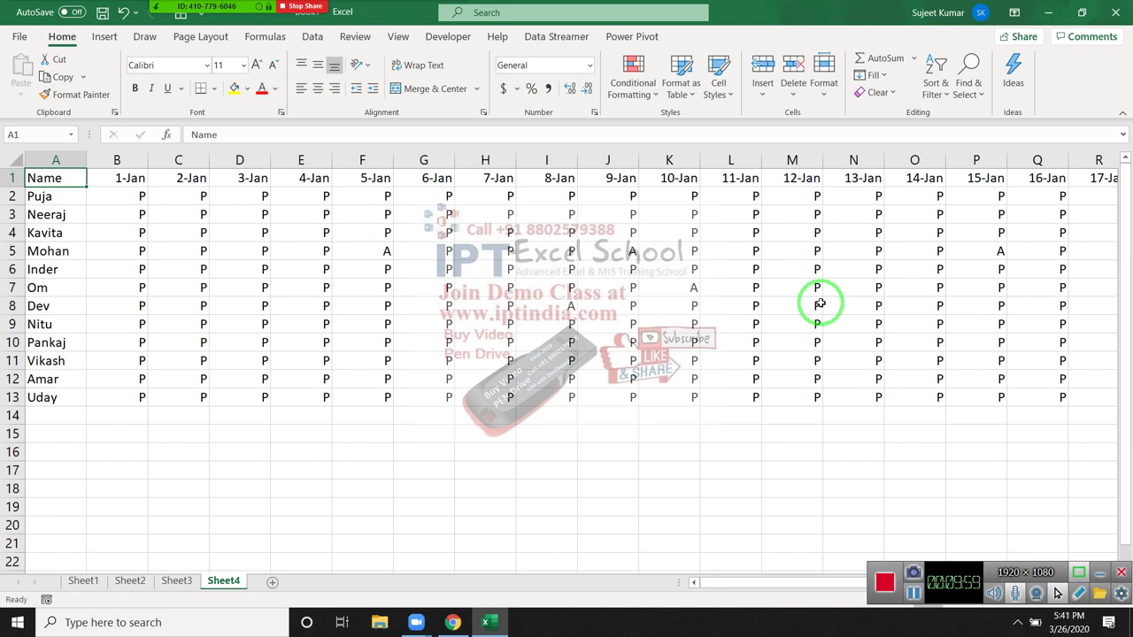
click(202, 231)
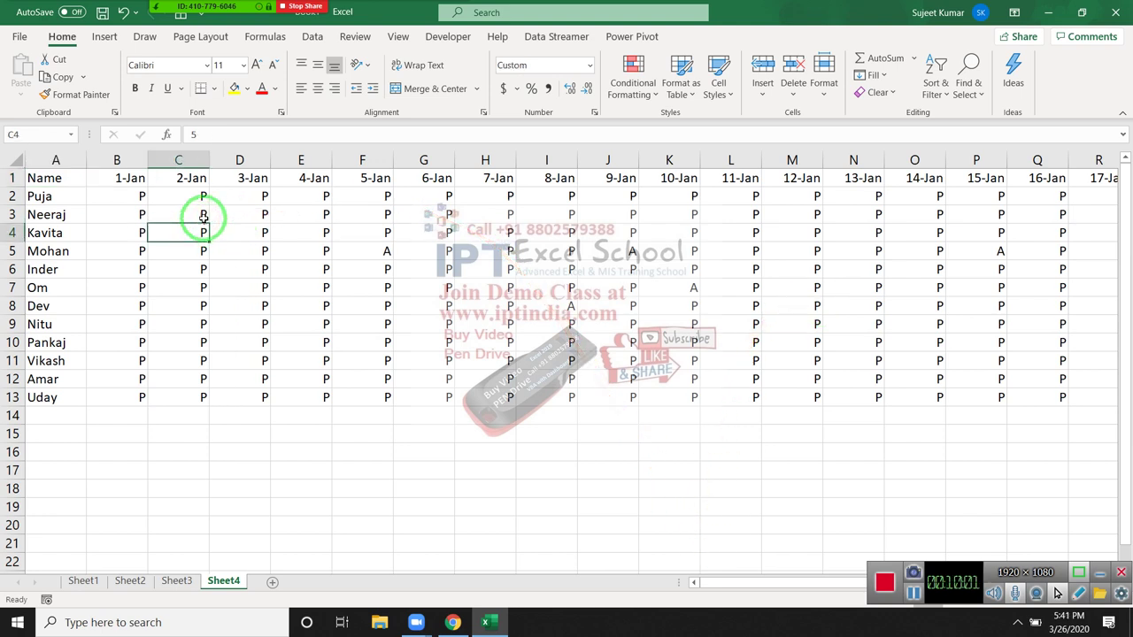
double_click(194, 135)
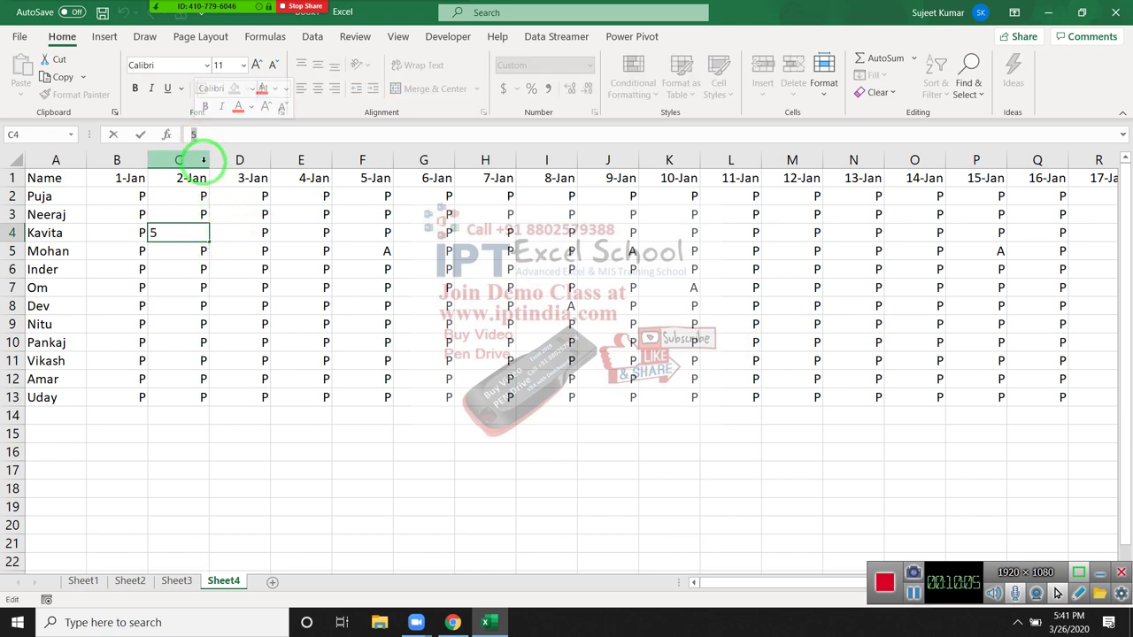
click(255, 267)
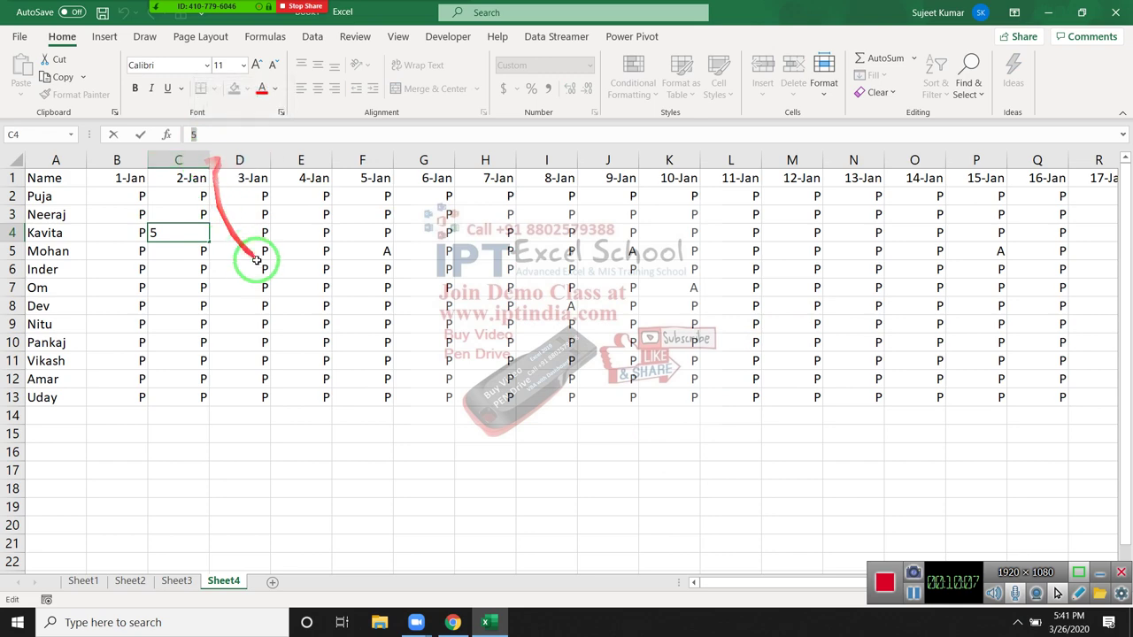